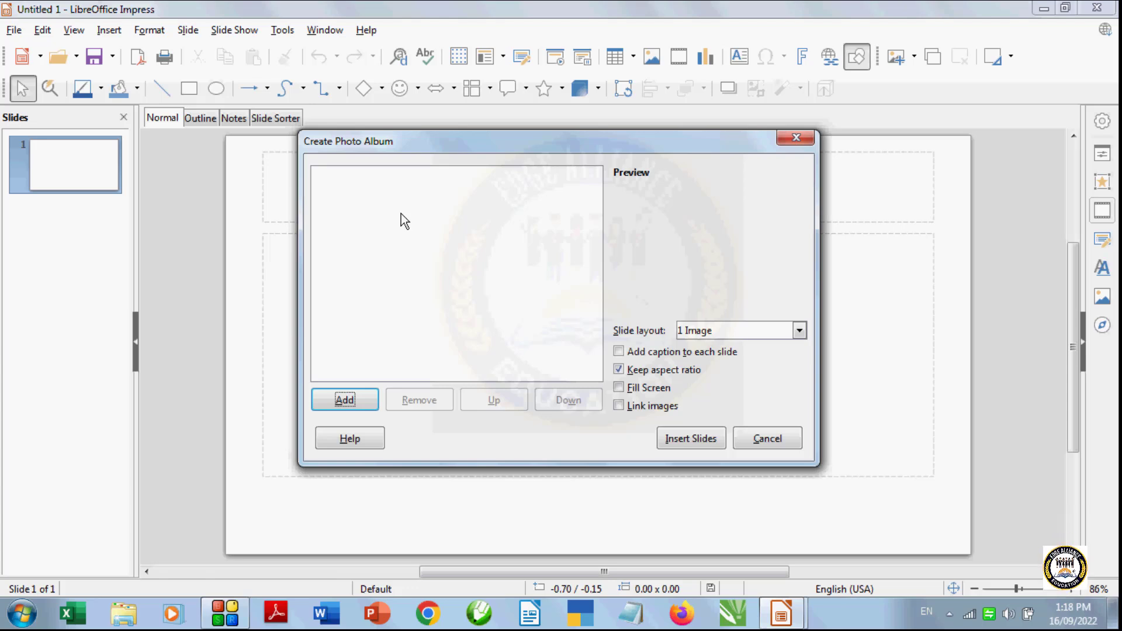
Add 2131.png from the Sample Pictures folder in the Pictures library to the photo album.
click(346, 402)
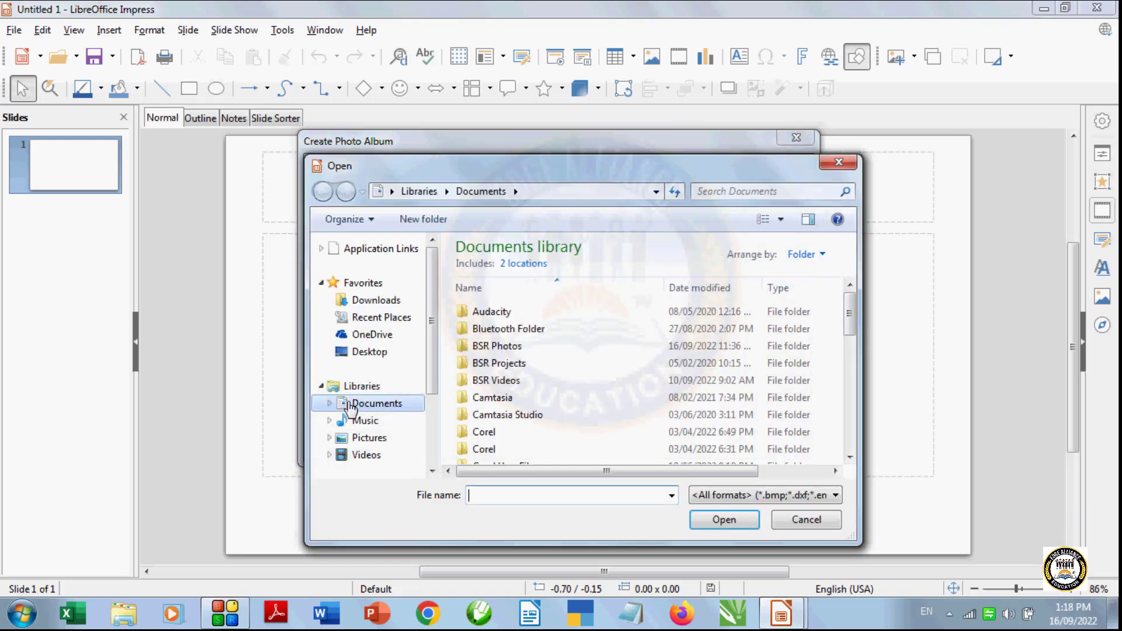
click(370, 440)
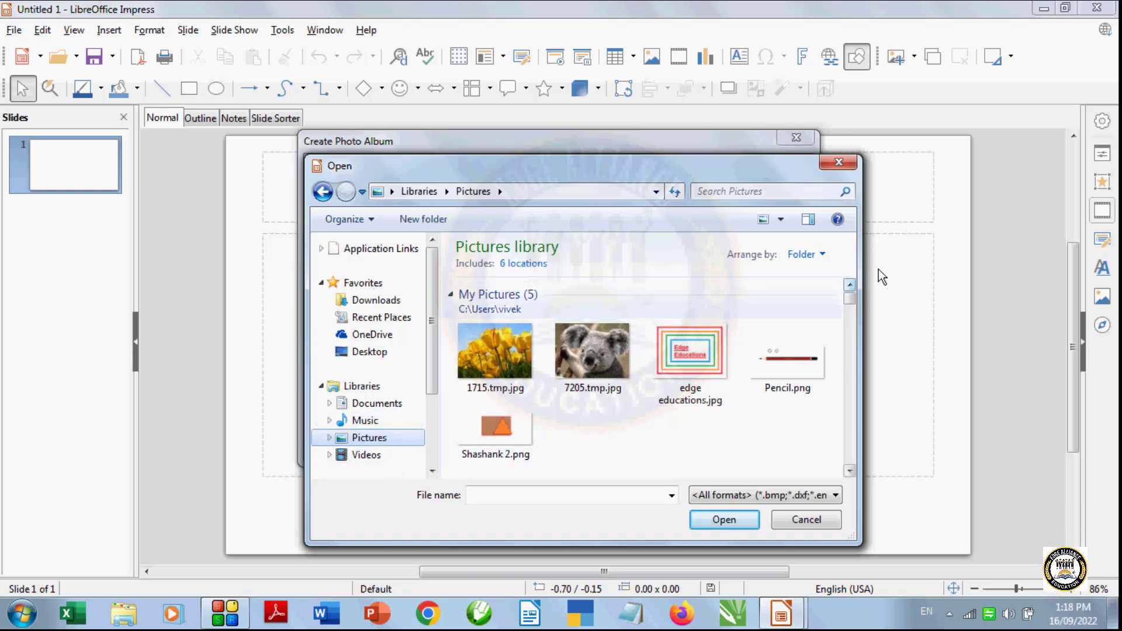
mouse_move(849, 299)
mouse_down()
mouse_move(852, 336)
mouse_move(847, 311)
mouse_up()
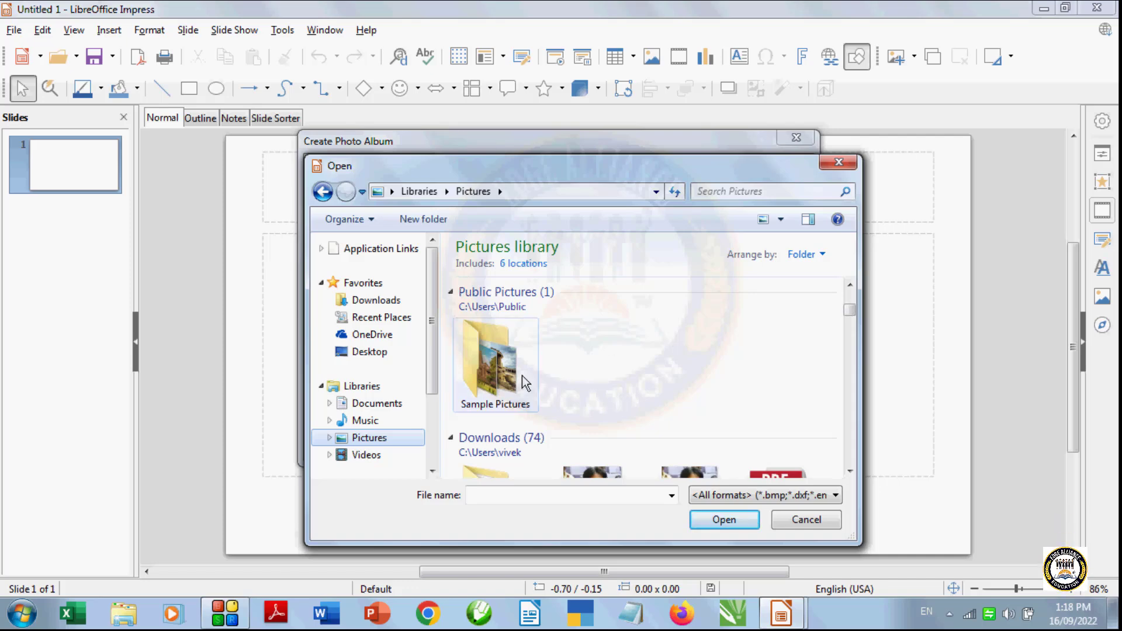
double_click(503, 383)
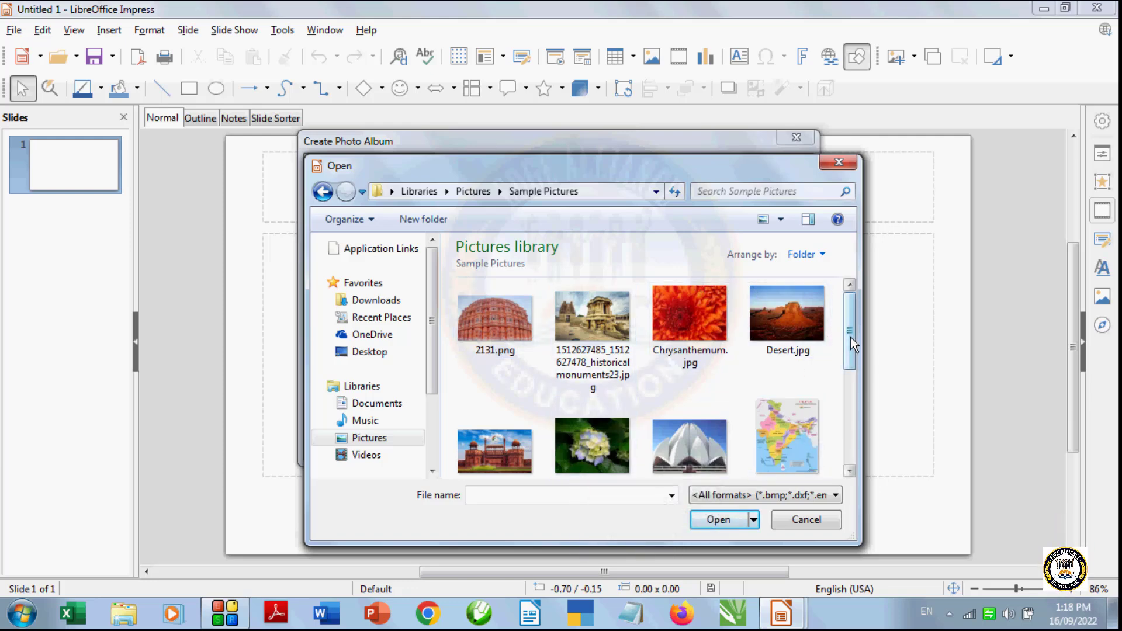
drag(850, 338, 856, 346)
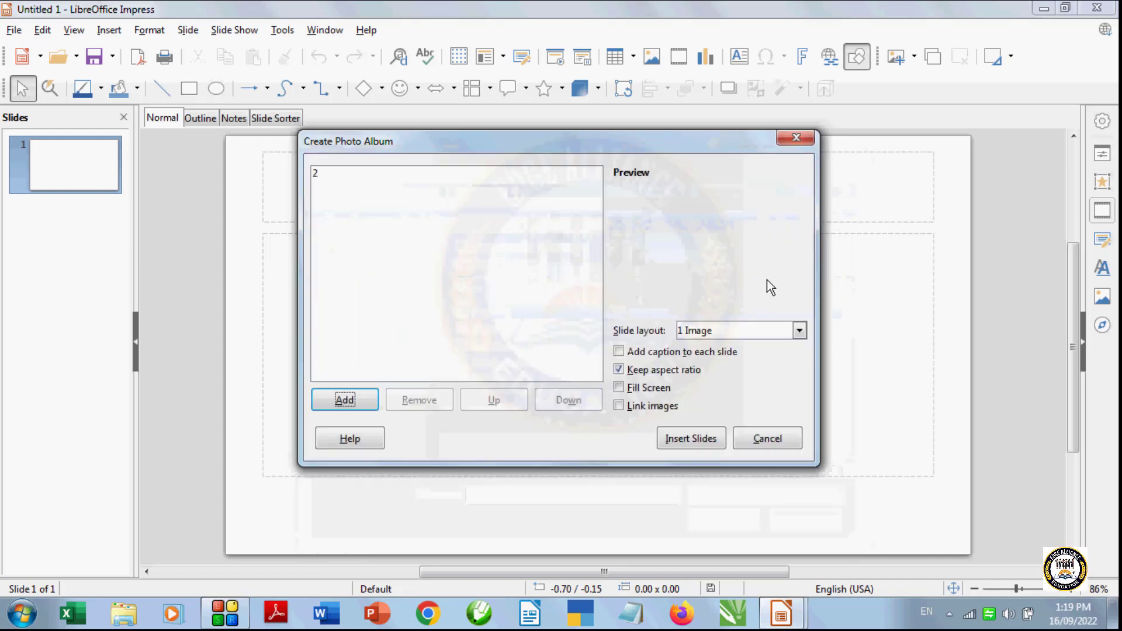
click(328, 405)
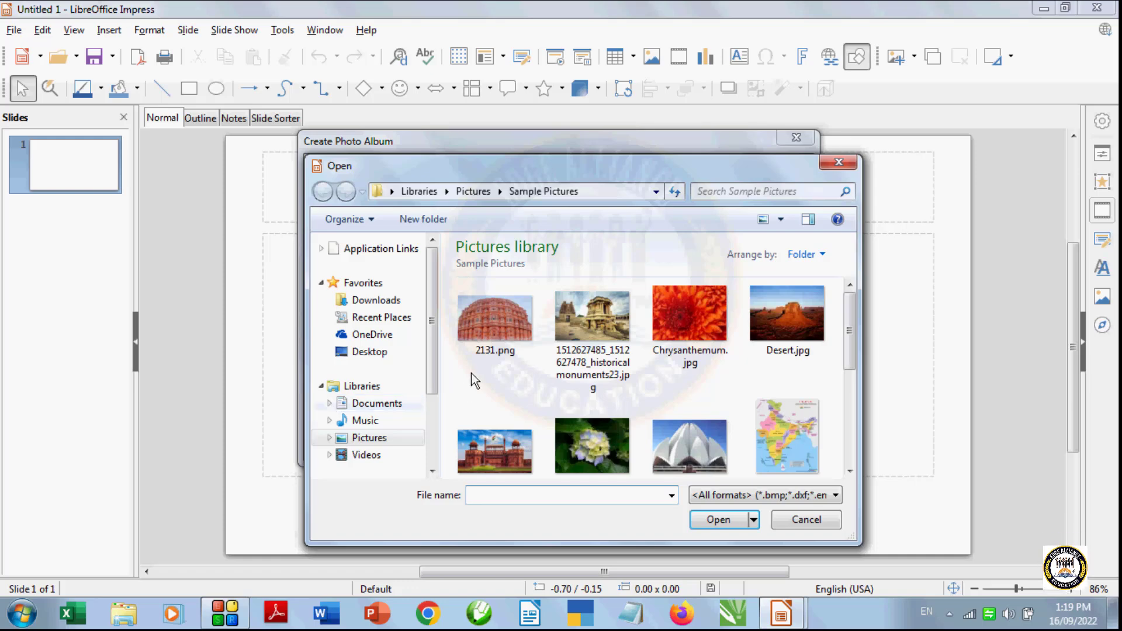
click(623, 338)
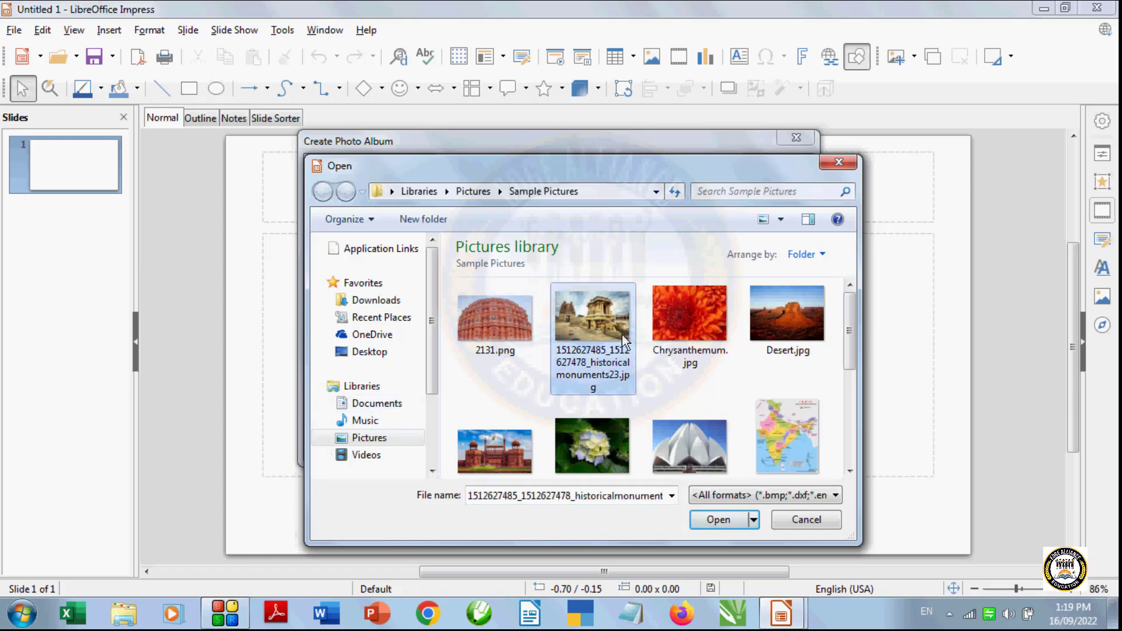
ctrl+click(685, 324)
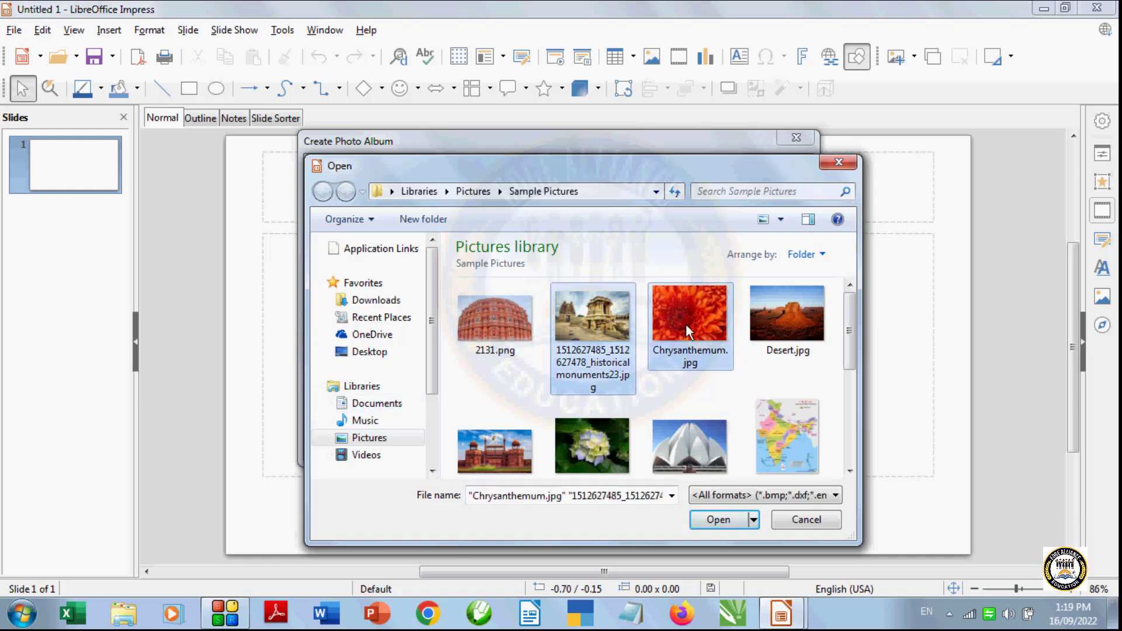
ctrl+click(714, 451)
ctrl+click(576, 437)
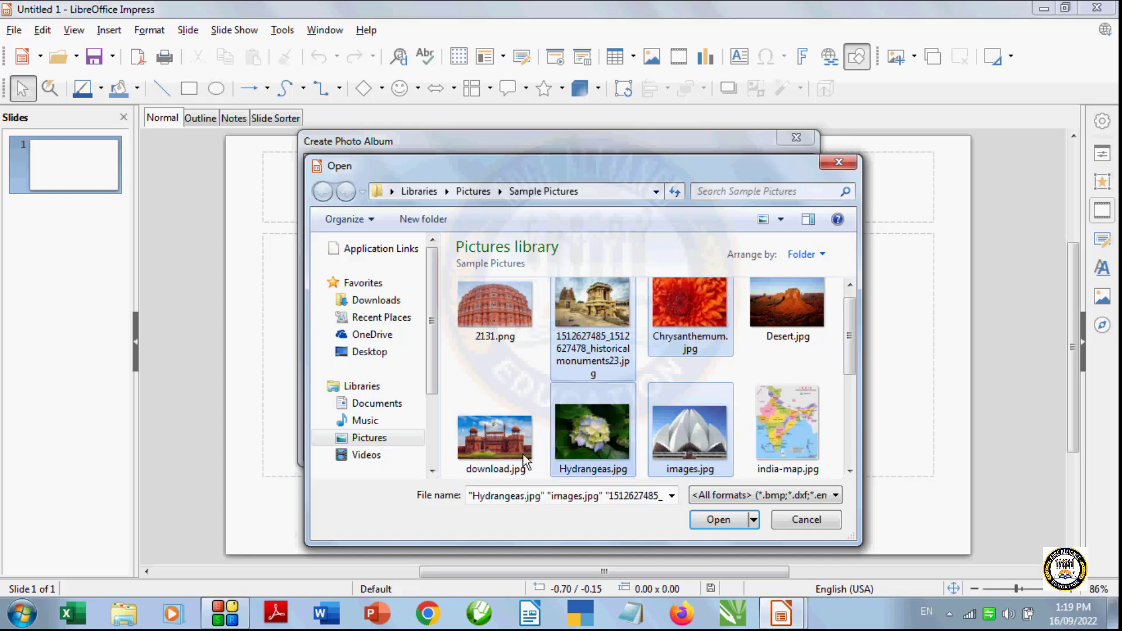
ctrl+click(500, 454)
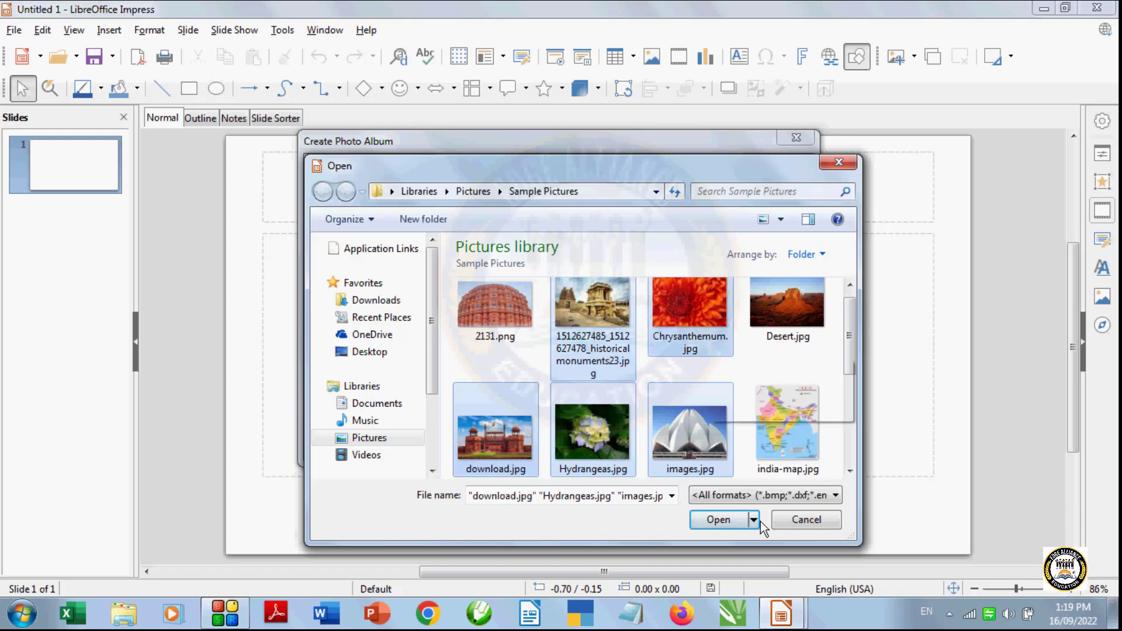
click(719, 520)
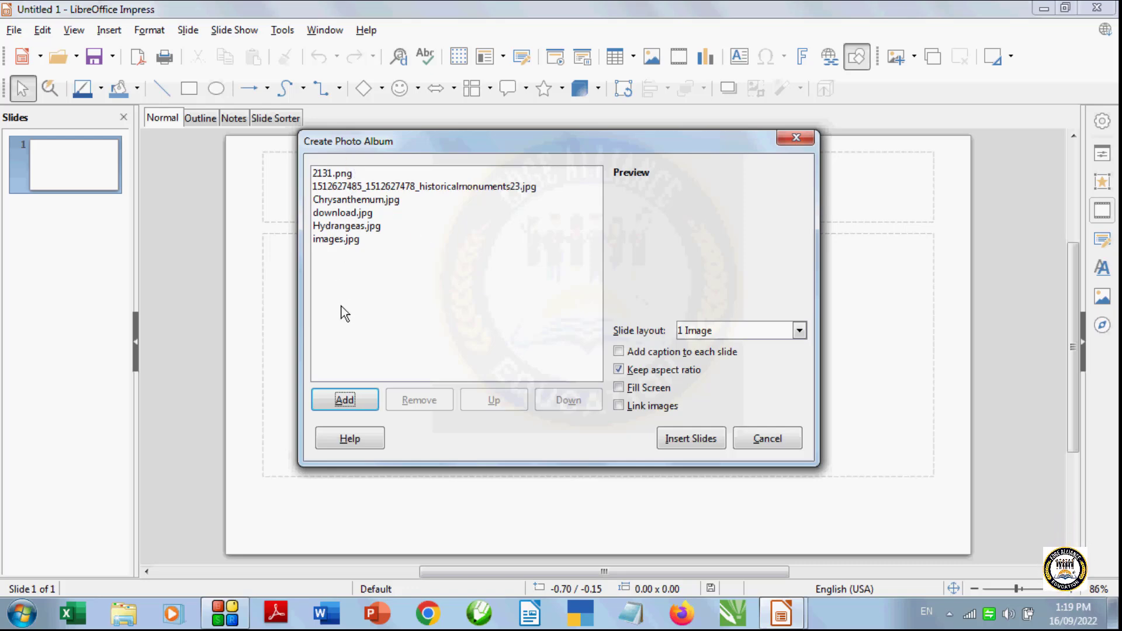
Preview the added album images one after another, from 2131.png through Hydrangeas.jpg and again from 2131.png through download.jpg.
click(342, 178)
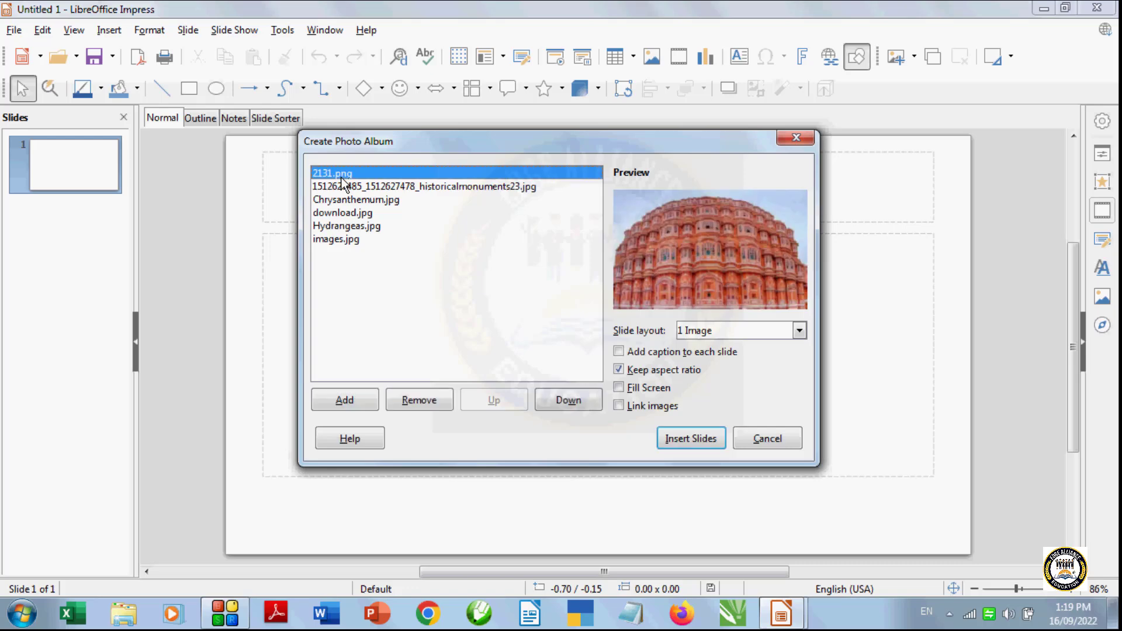
click(345, 200)
click(349, 213)
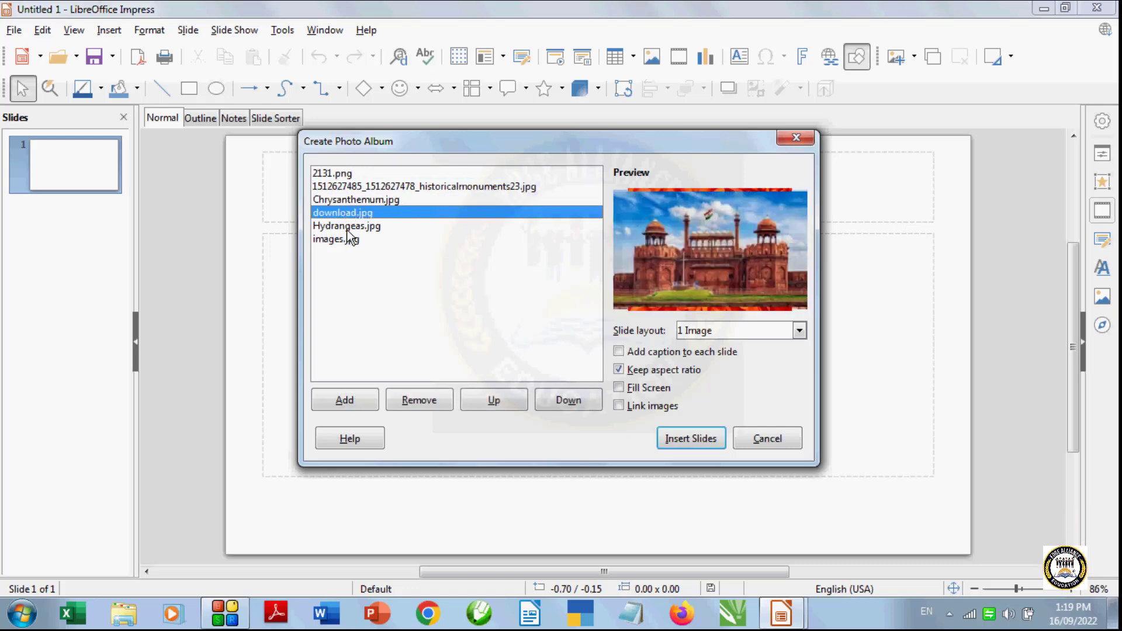
click(348, 227)
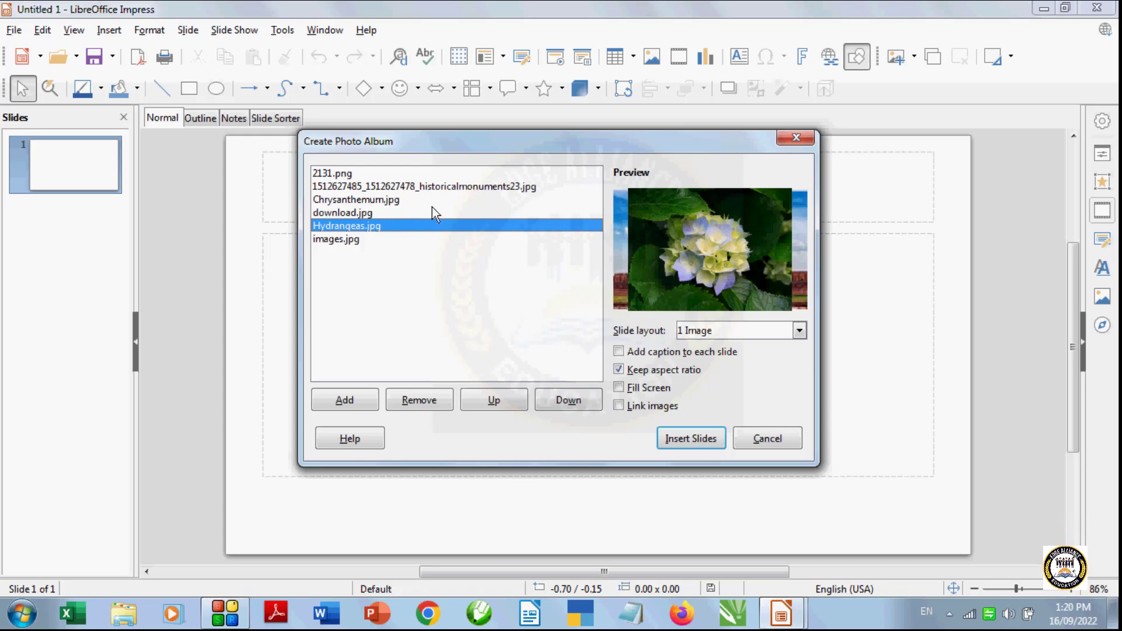
click(344, 173)
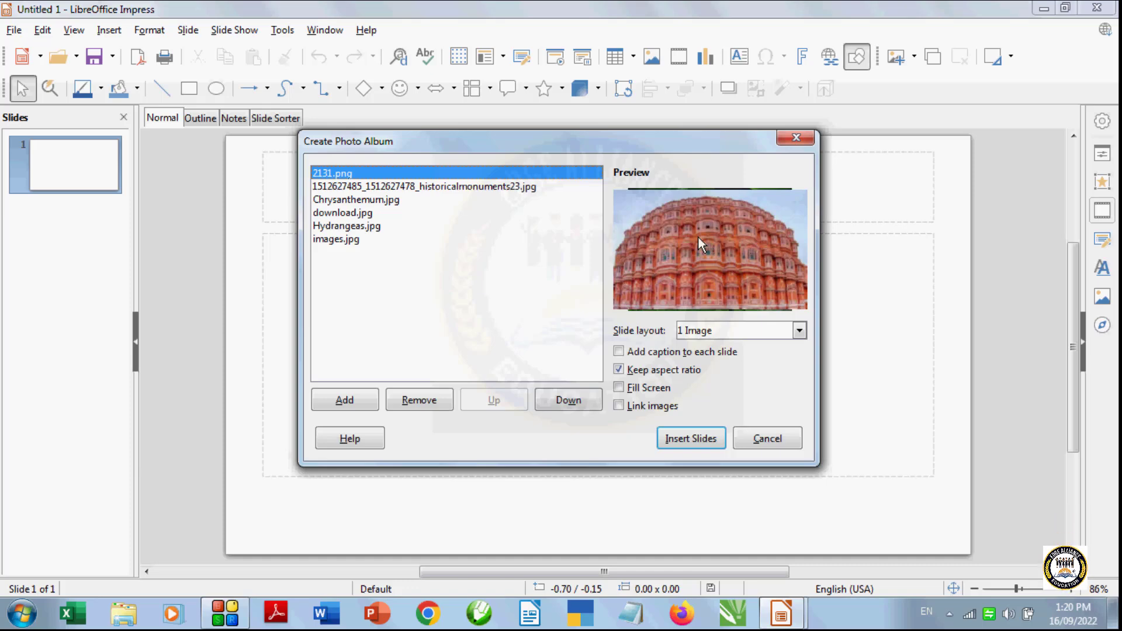
click(374, 187)
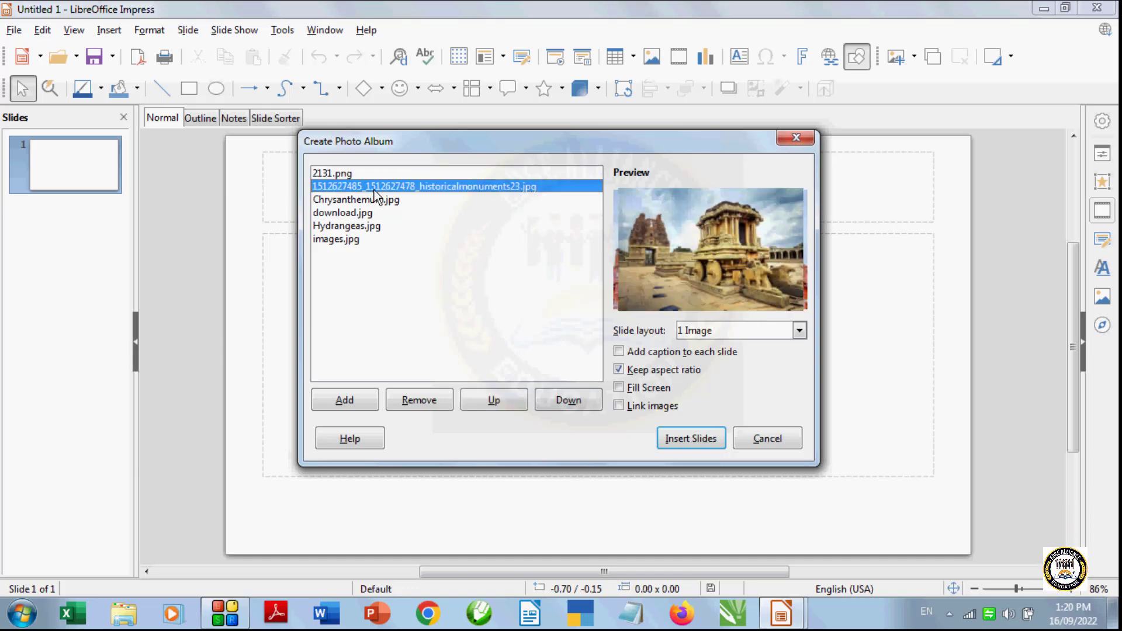
click(375, 200)
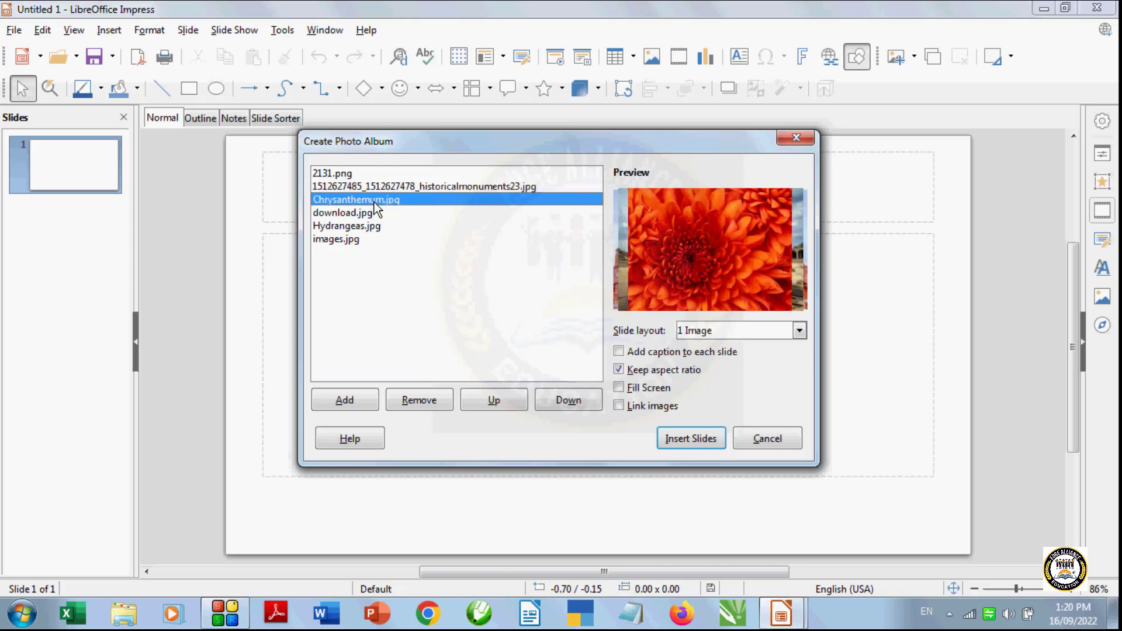
click(377, 213)
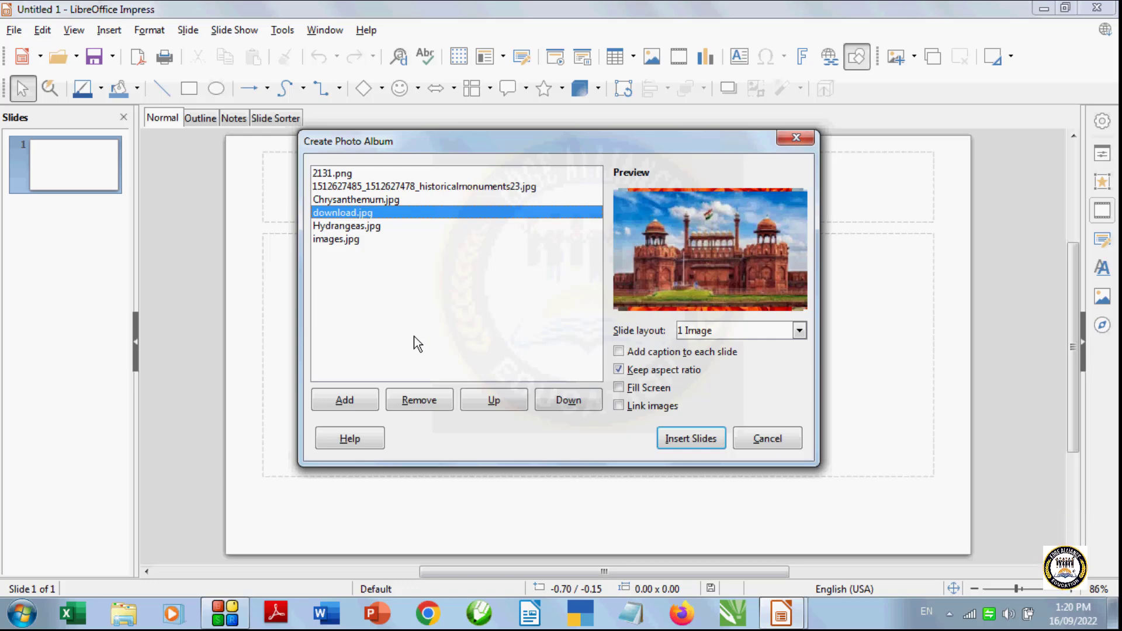
Remove Hydrangeas.jpg from the photo album's image list.
click(354, 226)
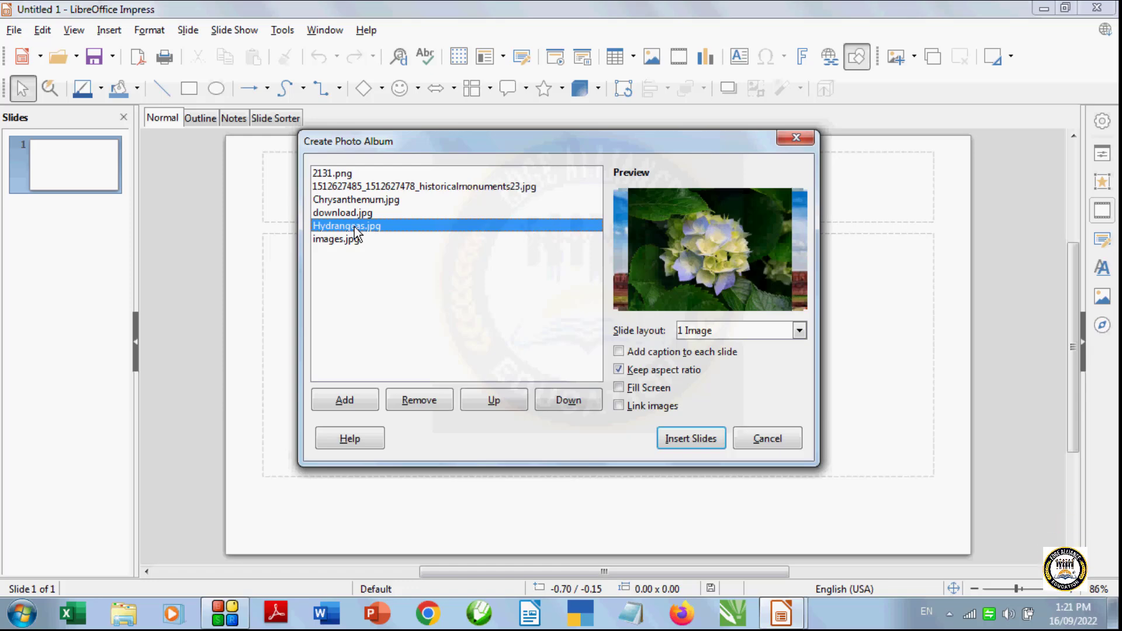
click(438, 405)
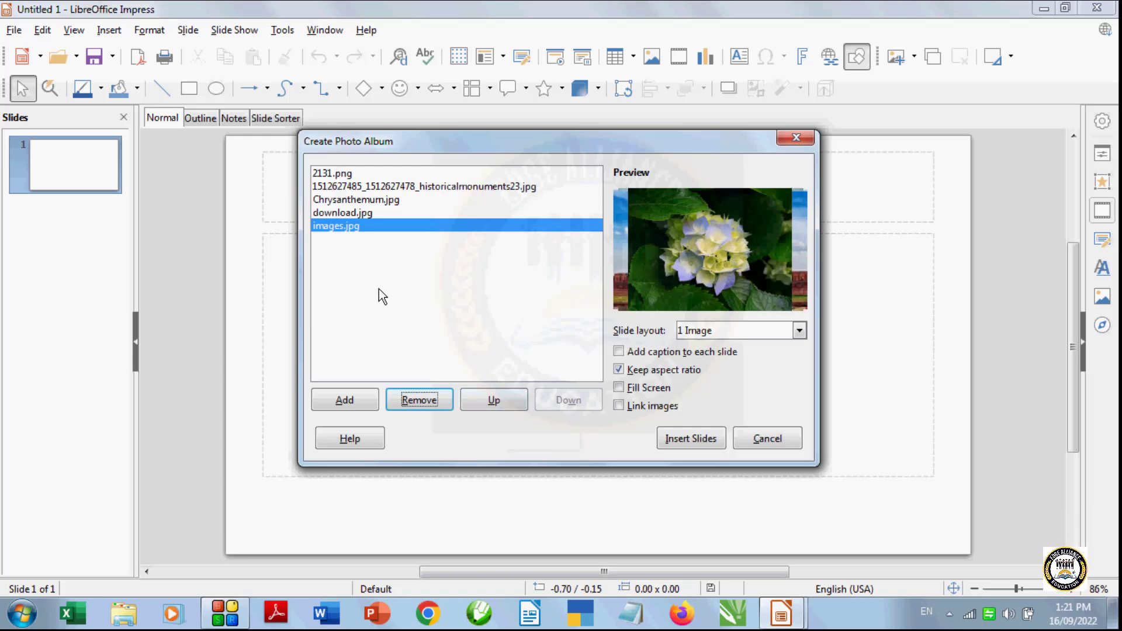
Move images.jpg from the end of the photo album's image list to the first position.
click(325, 226)
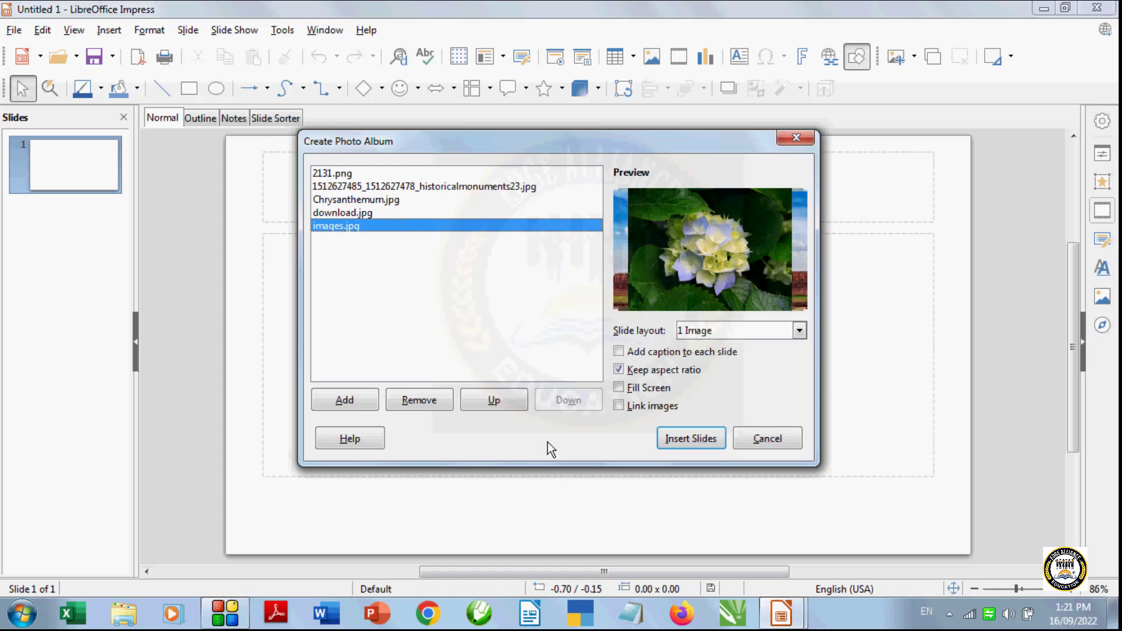
click(517, 409)
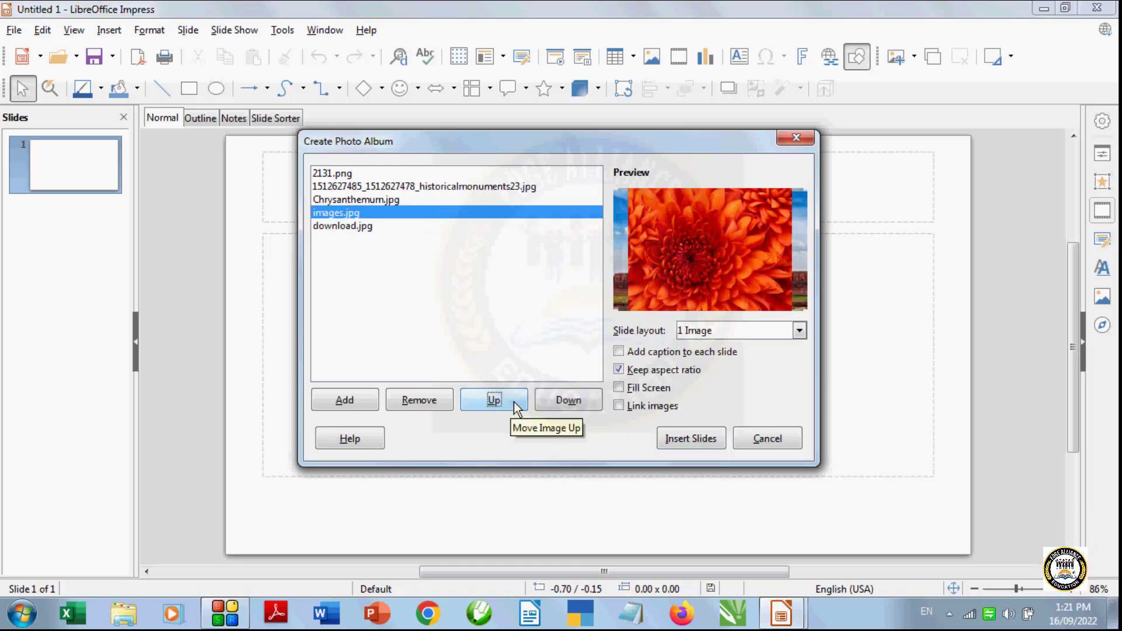
click(517, 408)
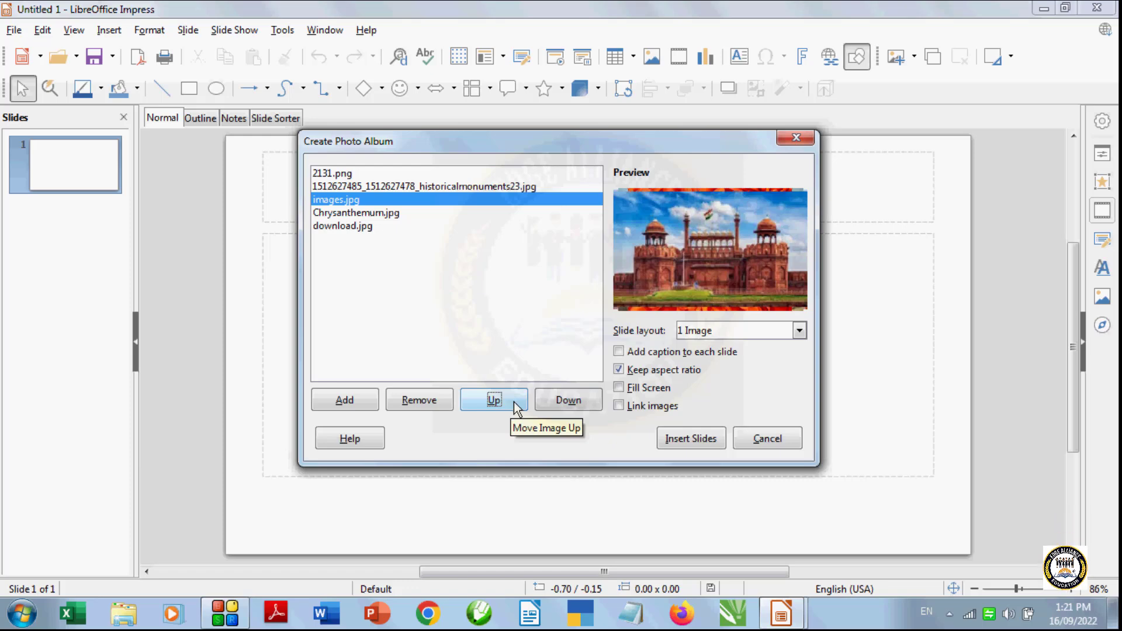
click(516, 408)
click(517, 409)
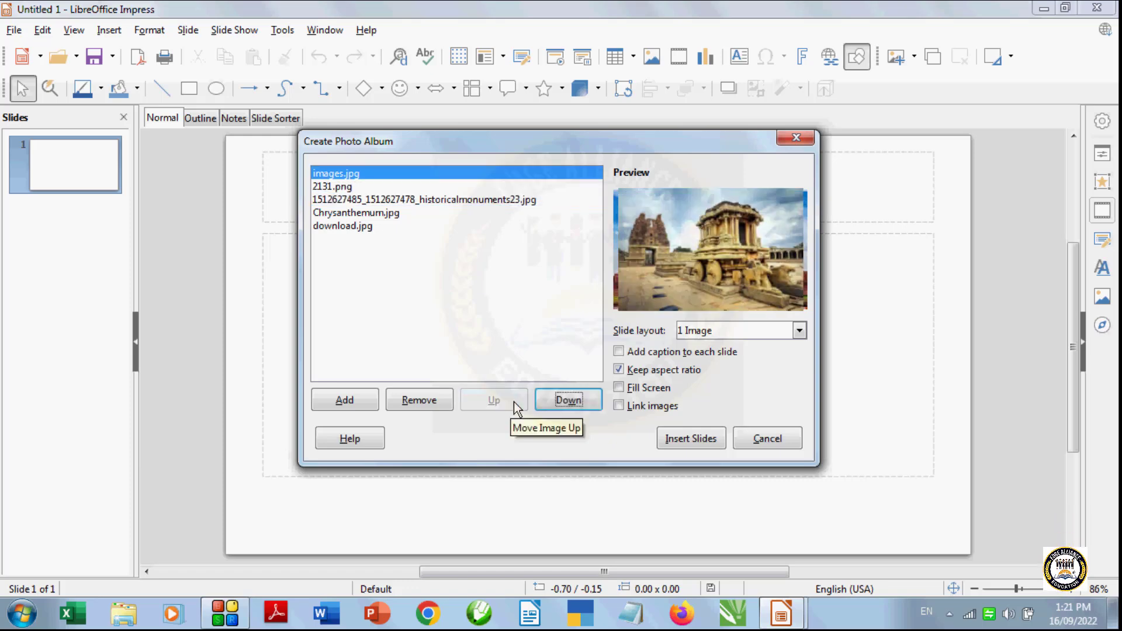
Move images.jpg back down to the last position in the photo album's image list.
click(565, 401)
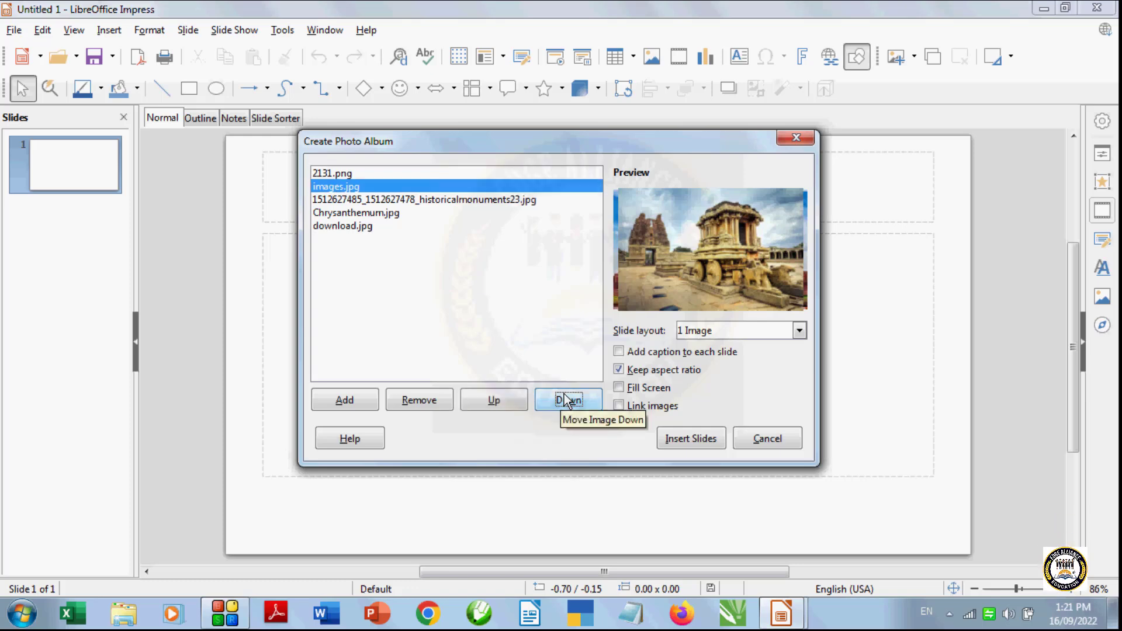
click(565, 401)
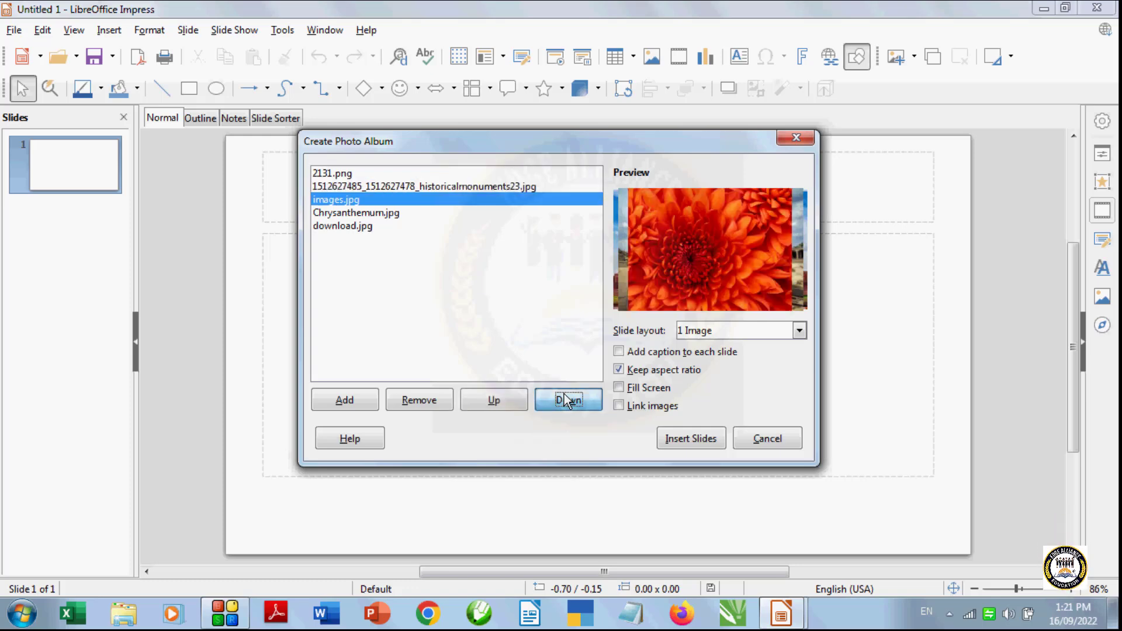
click(565, 401)
click(565, 400)
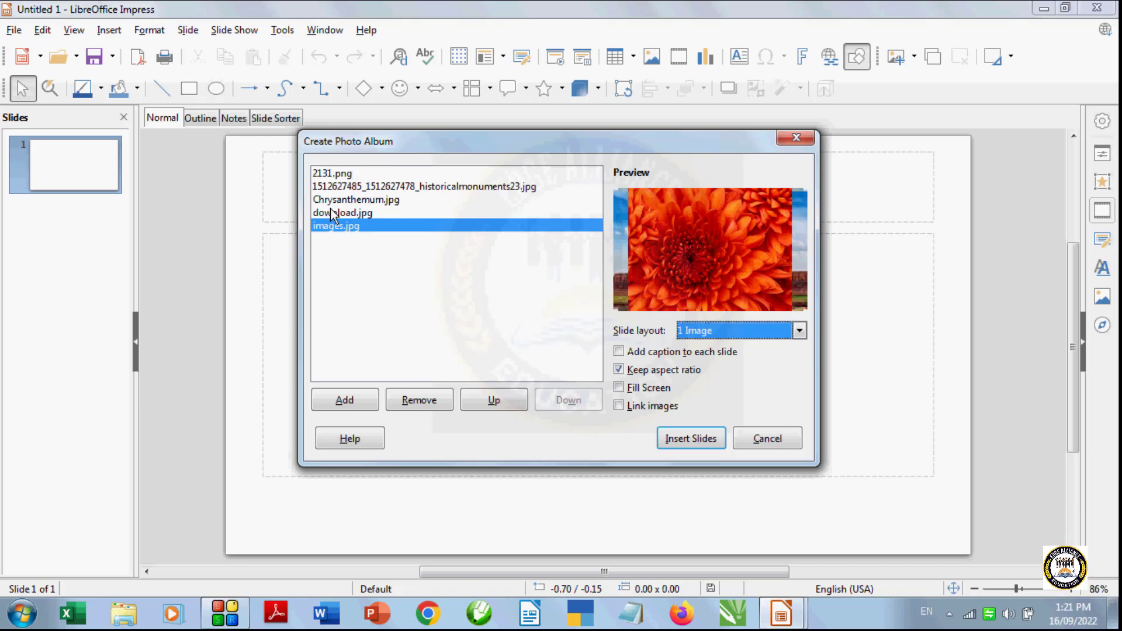
Preview all images remaining in the album in list order, from 2131.png to images.jpg.
click(335, 175)
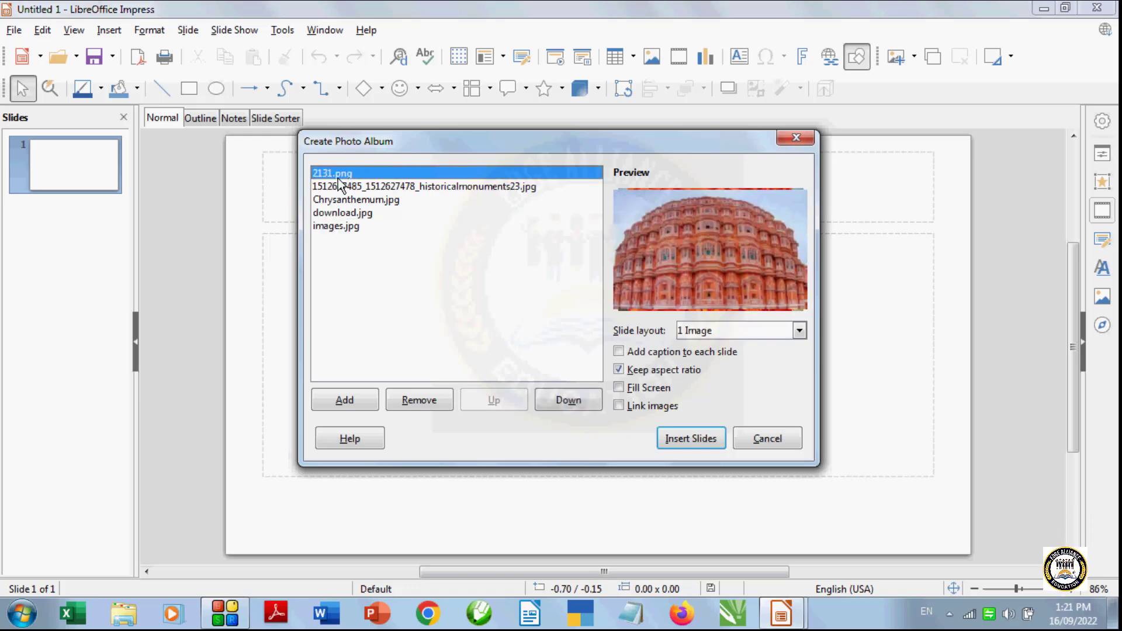
click(348, 187)
click(355, 202)
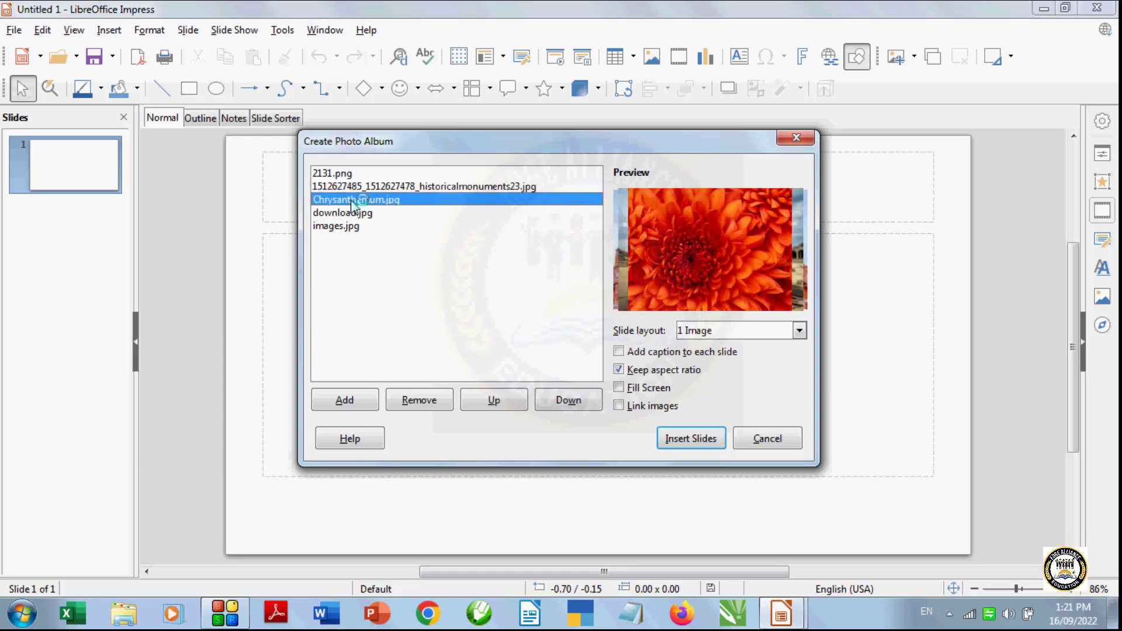
click(355, 214)
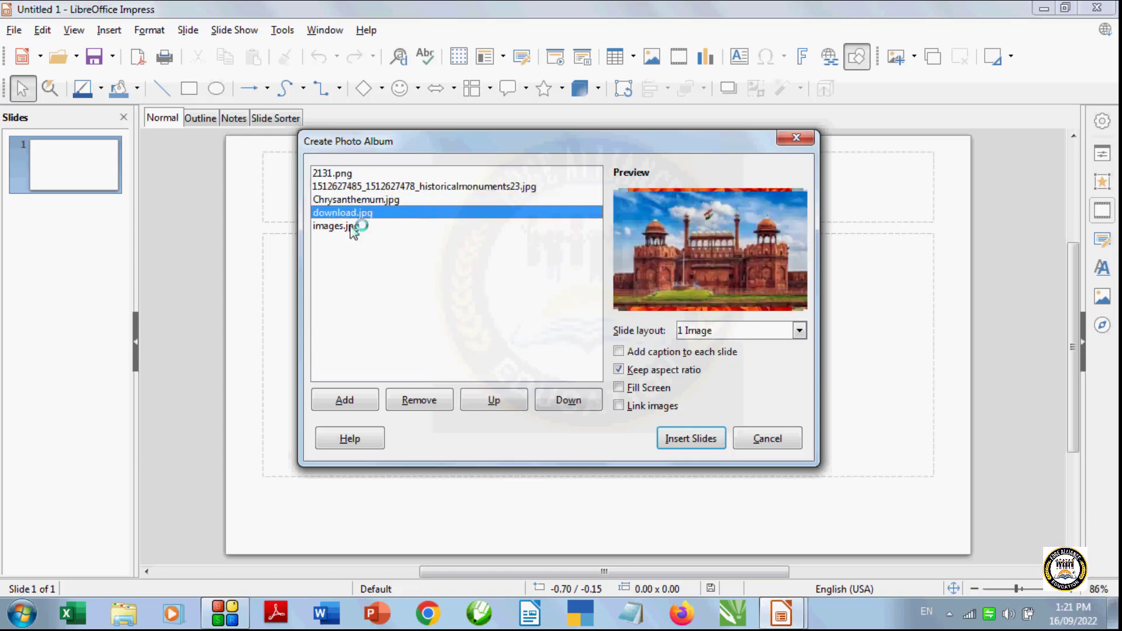
click(354, 228)
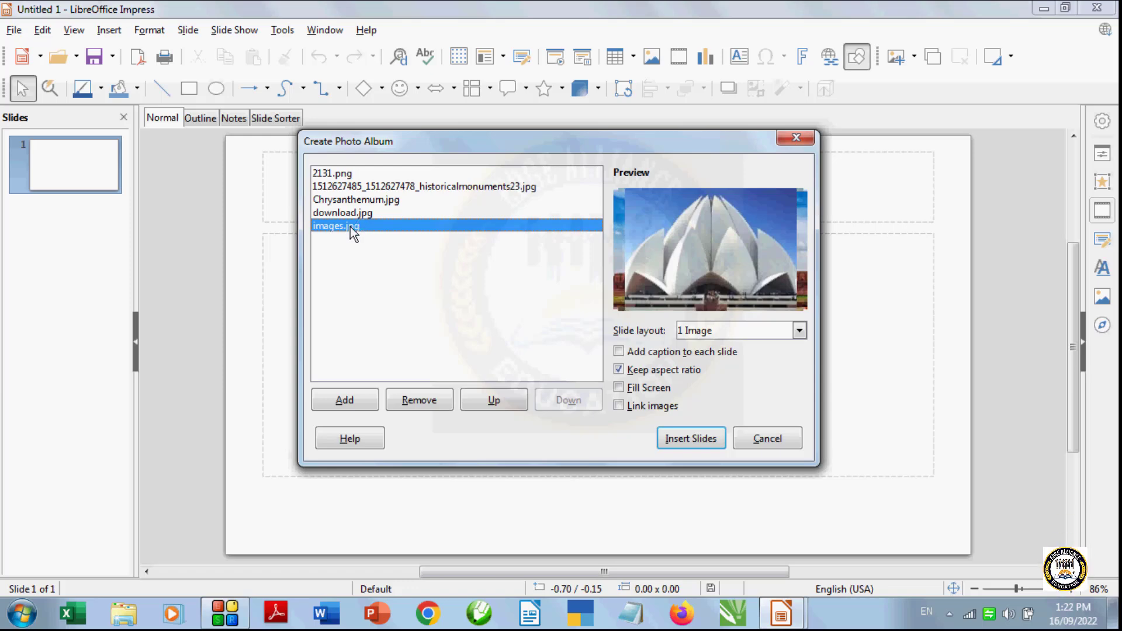
Move Chrysanthemum.jpg up one place in the album's image list and back down again.
click(353, 199)
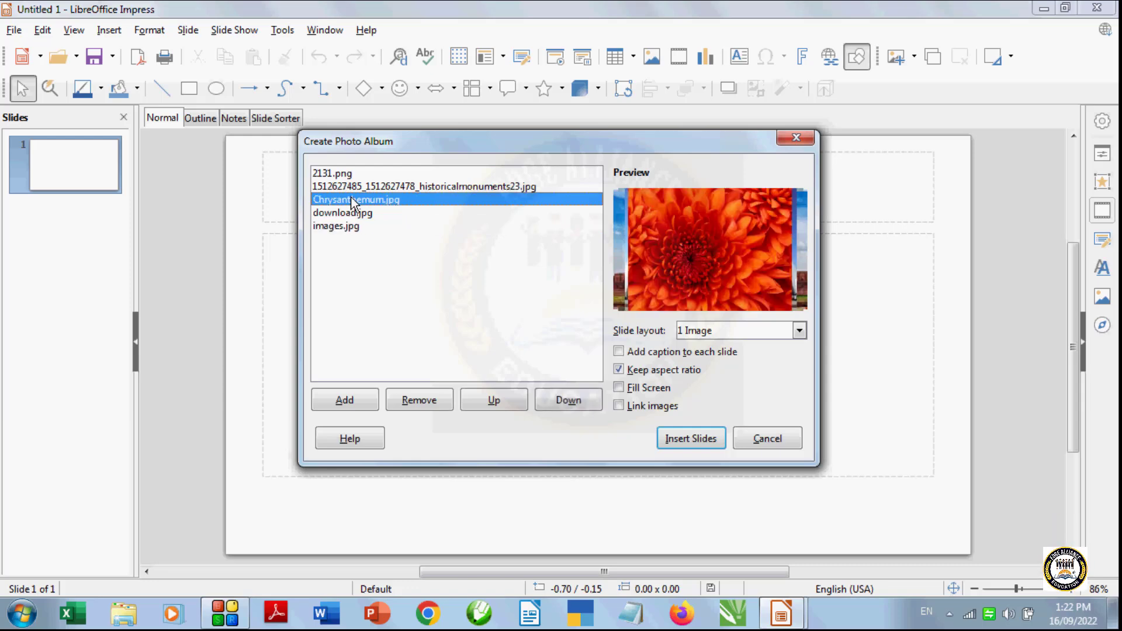
click(492, 406)
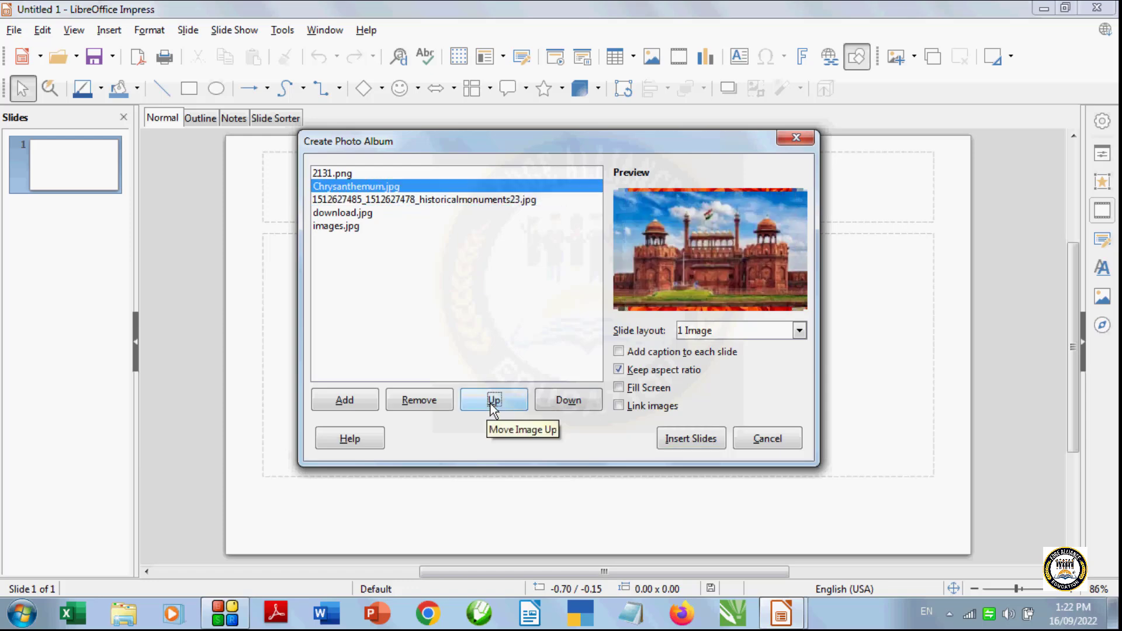
click(554, 402)
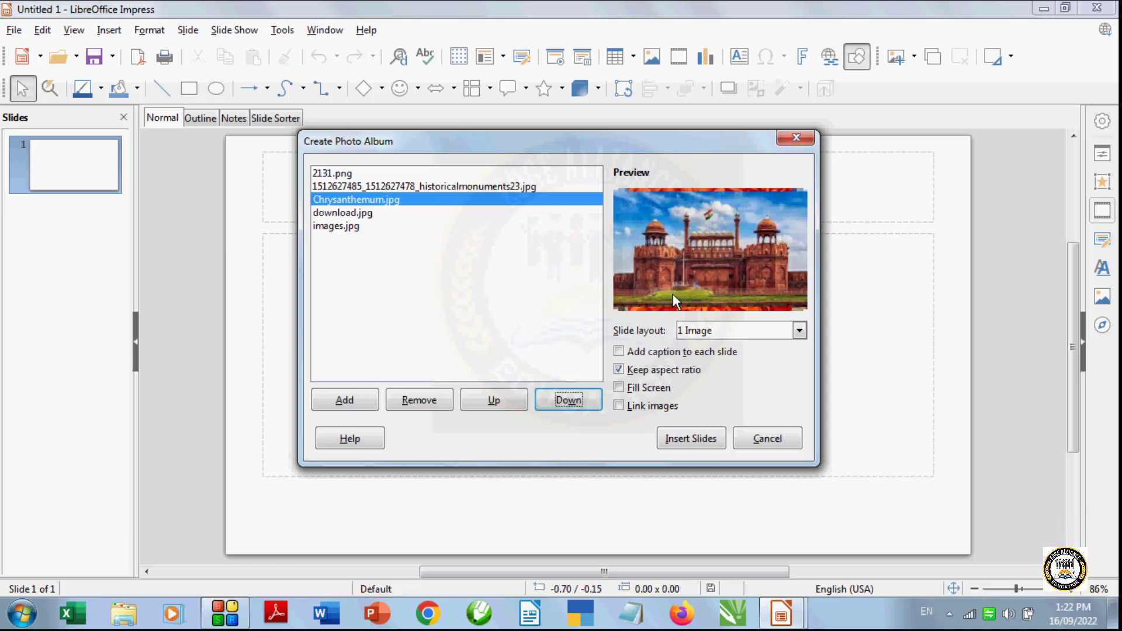
Try the 2 Images and 4 Images slide layouts for the photo album, and return the layout to 1 Image.
click(800, 333)
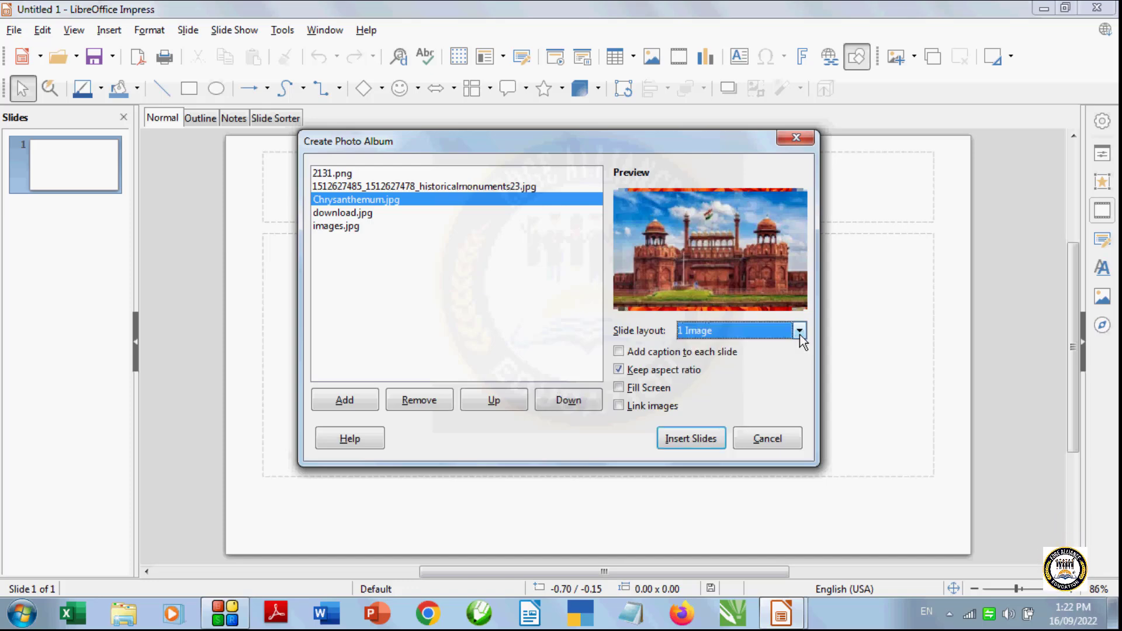
click(800, 334)
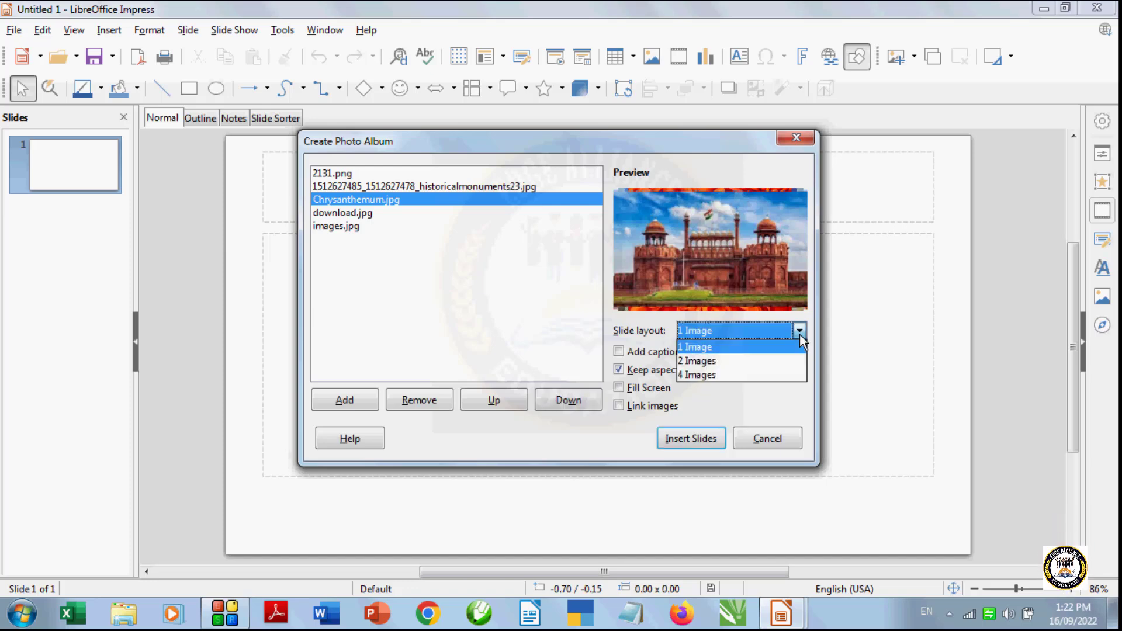
click(802, 362)
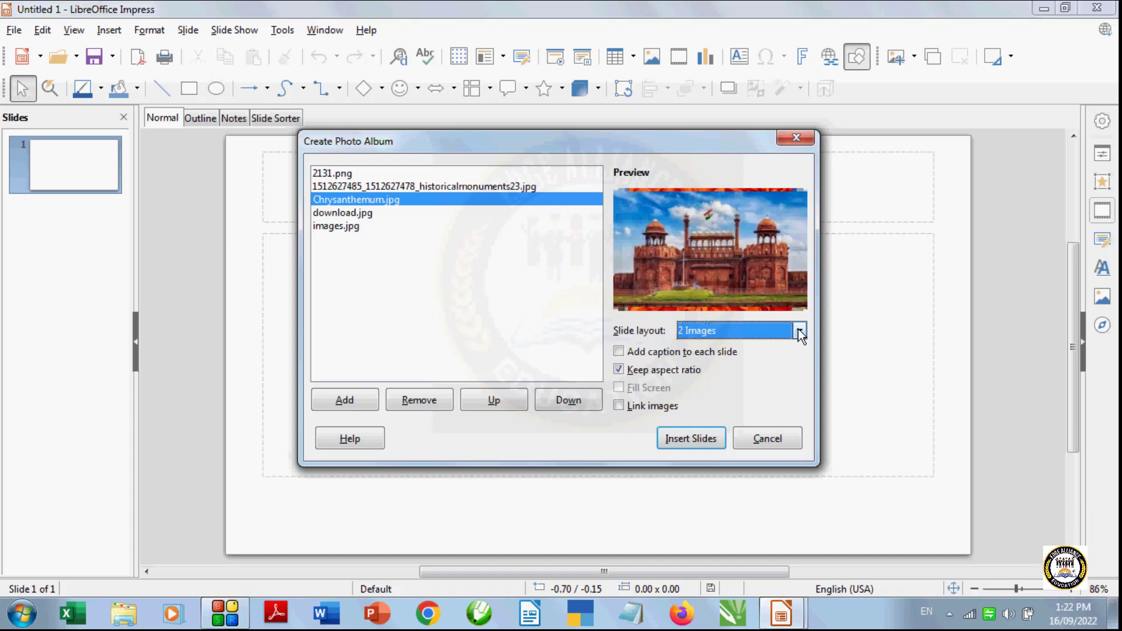
click(800, 332)
click(791, 375)
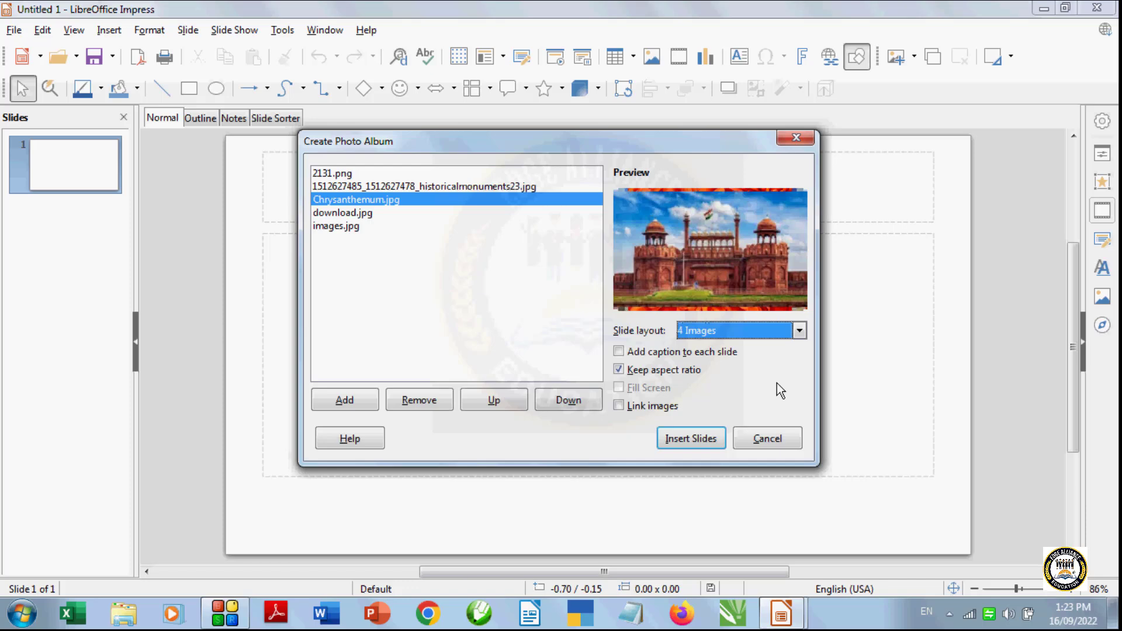
click(799, 331)
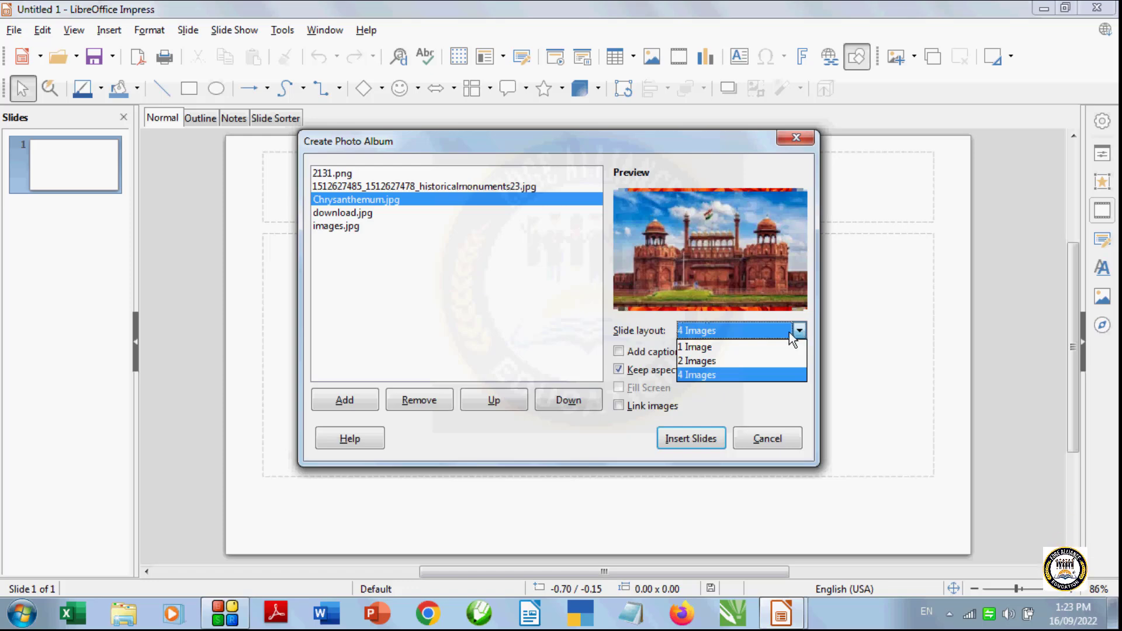
click(777, 356)
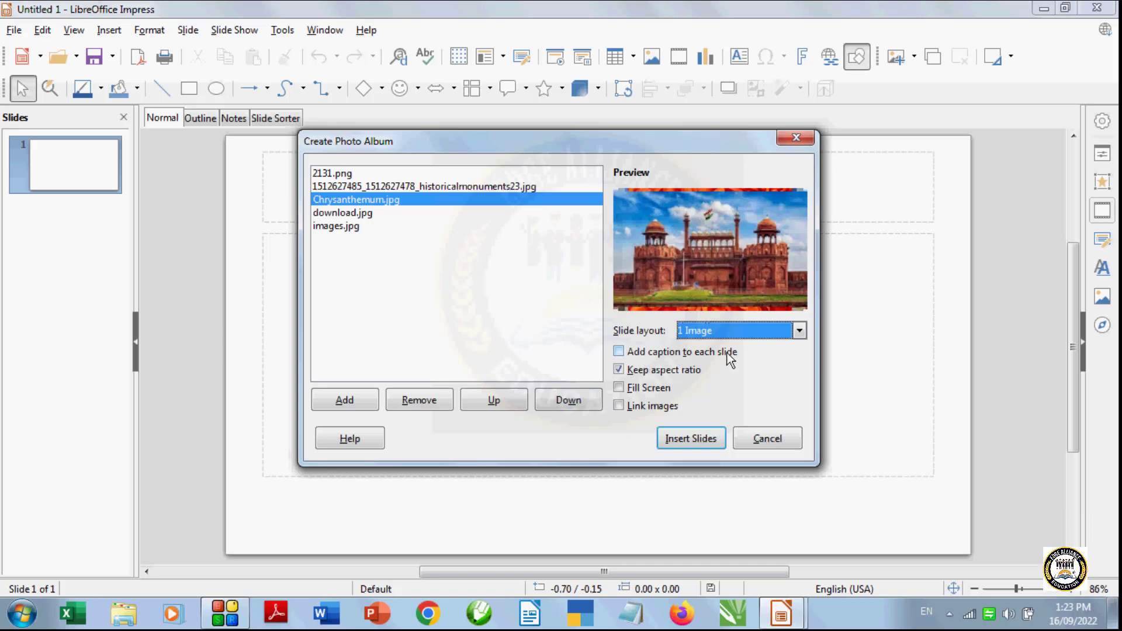
Enable captions on each slide and Fill Screen for the photo album, and insert its slides.
click(619, 353)
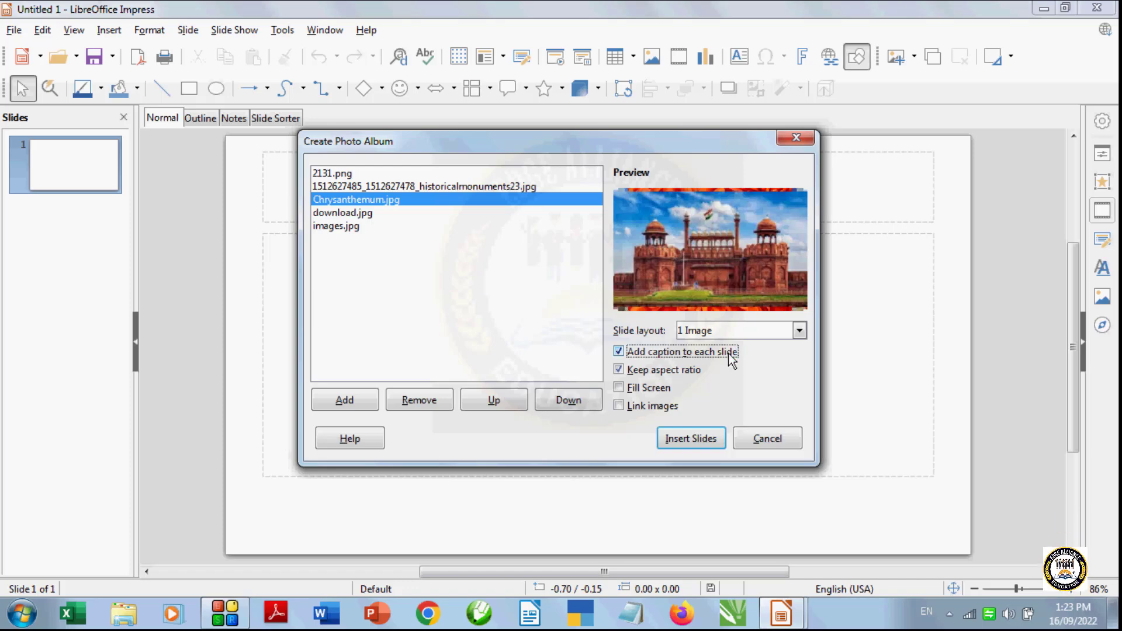
click(619, 352)
click(620, 389)
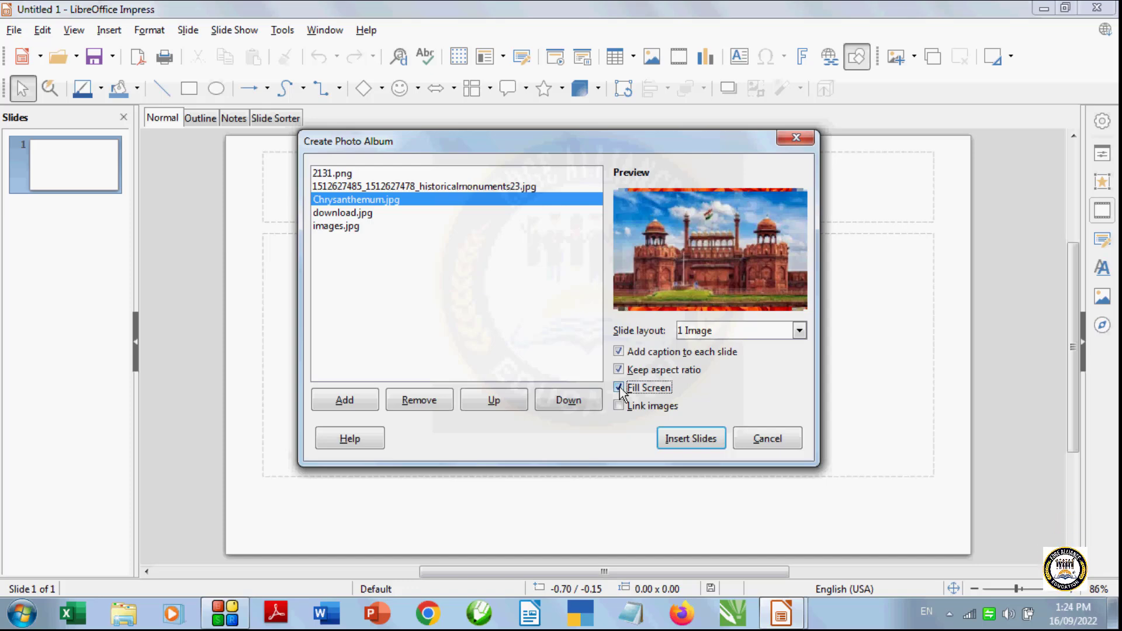
click(689, 439)
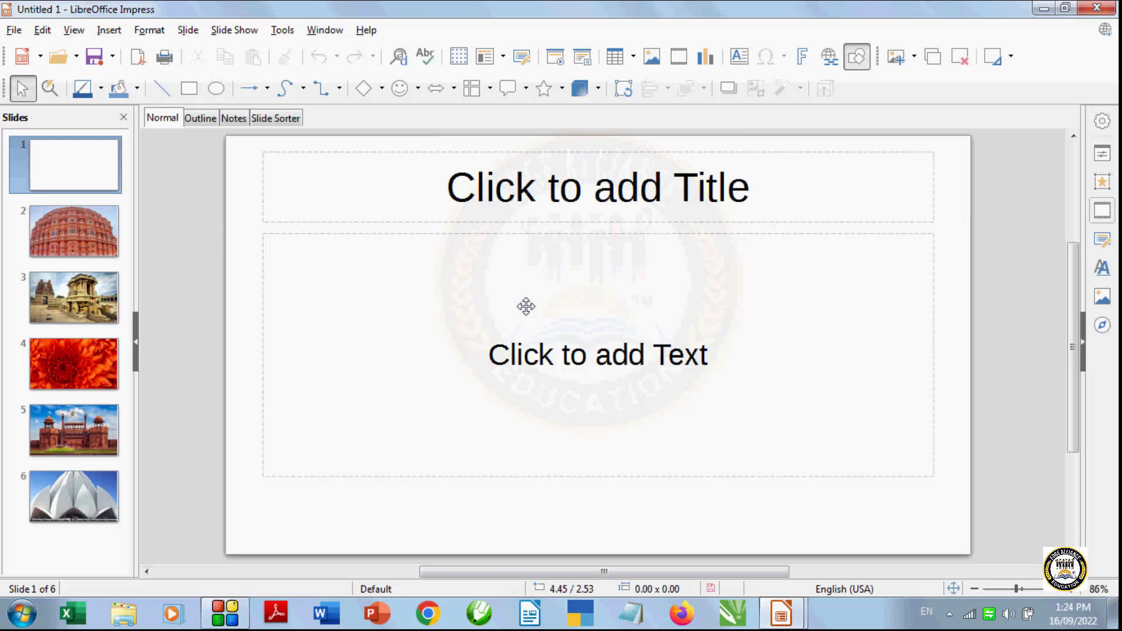
Enter "monument" as the caption of the palace picture on slide 2.
click(84, 229)
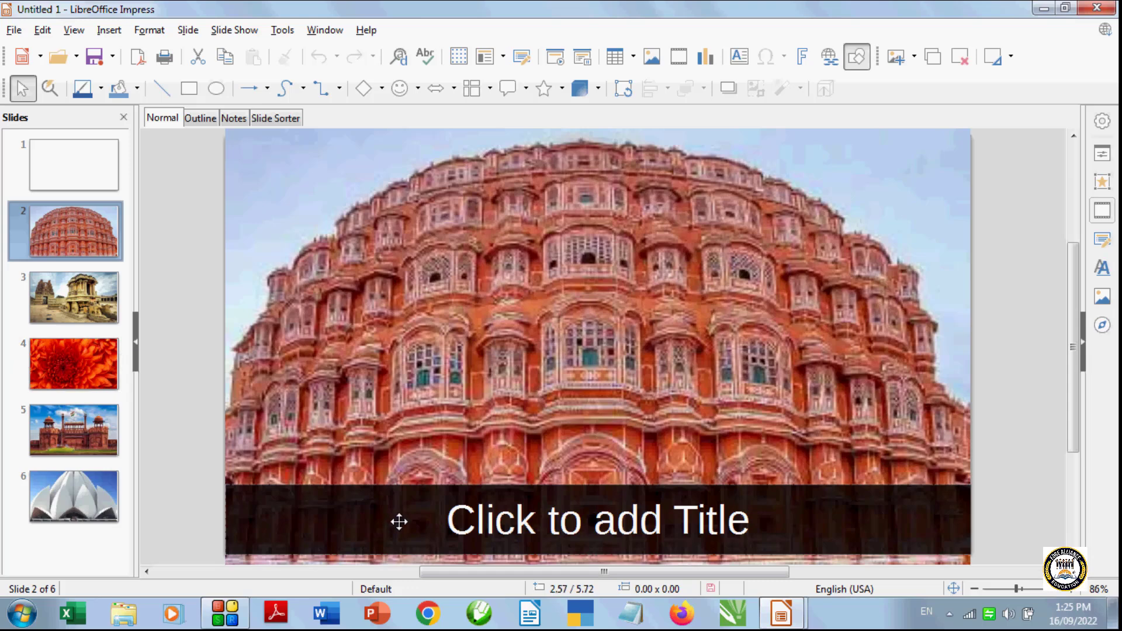
click(520, 522)
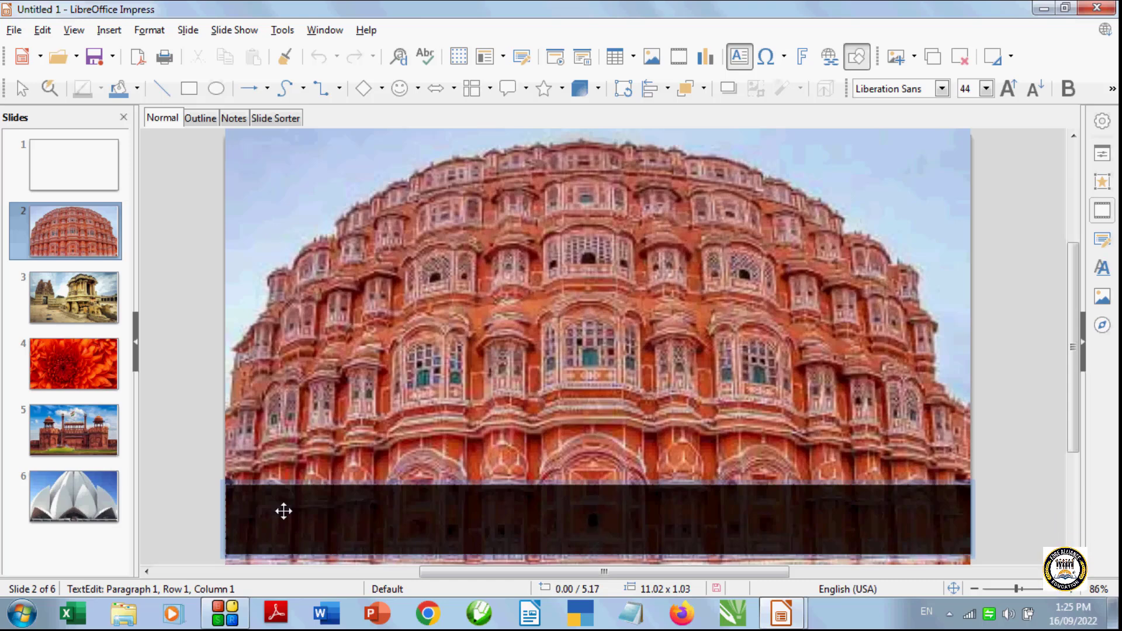
text(mon)
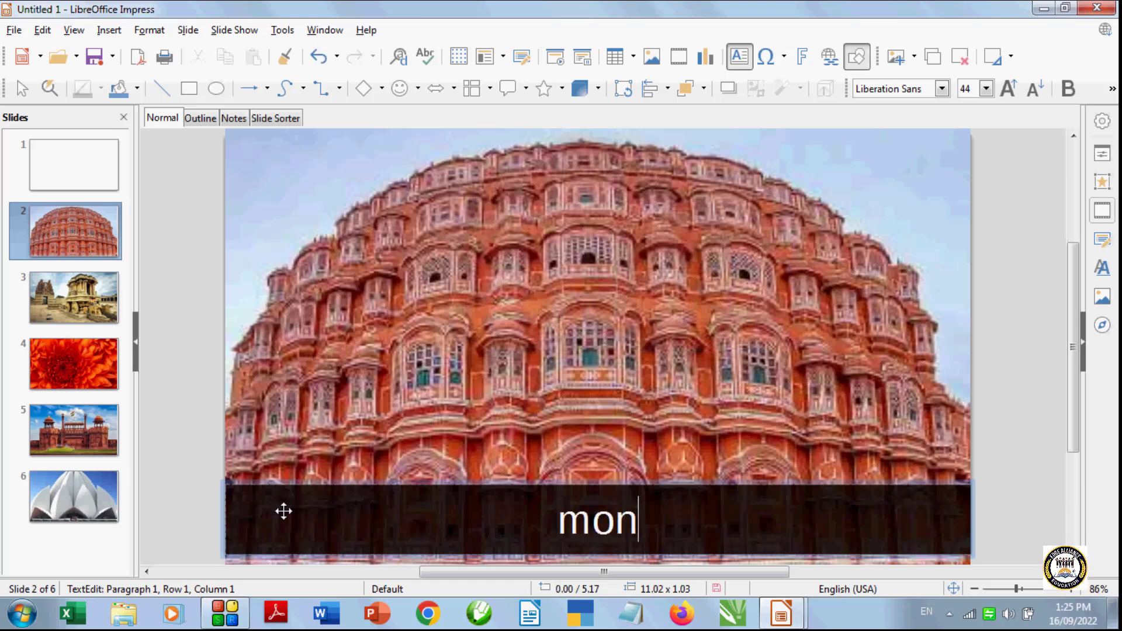
text(u)
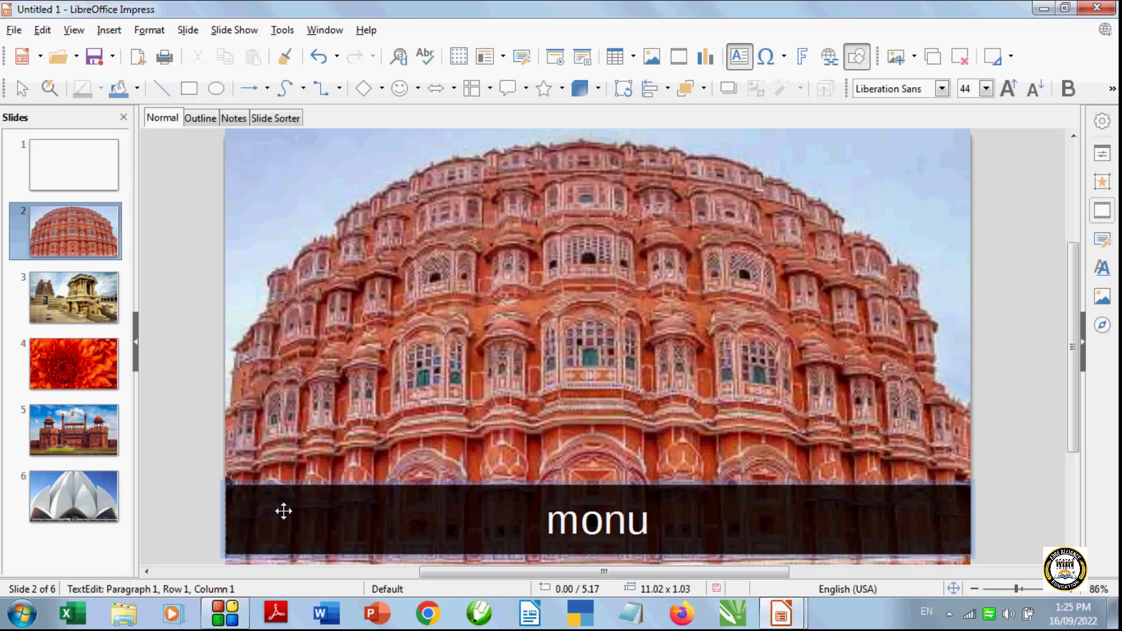
text(ment)
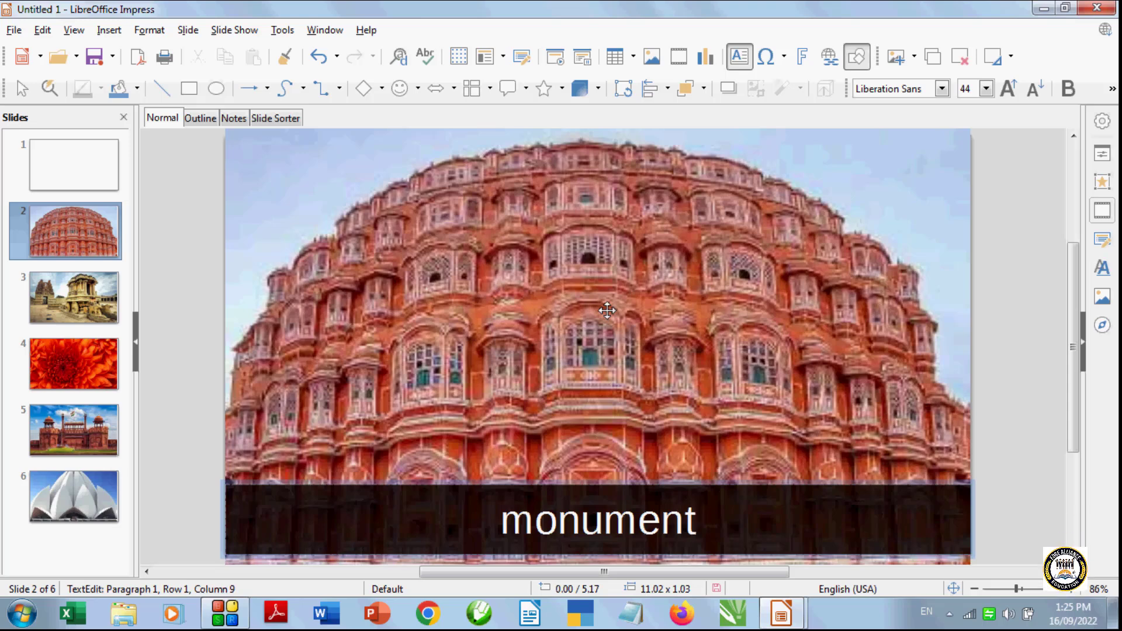
Play the slide show from the first slide, advance through all the album pictures and exit at the end.
click(556, 57)
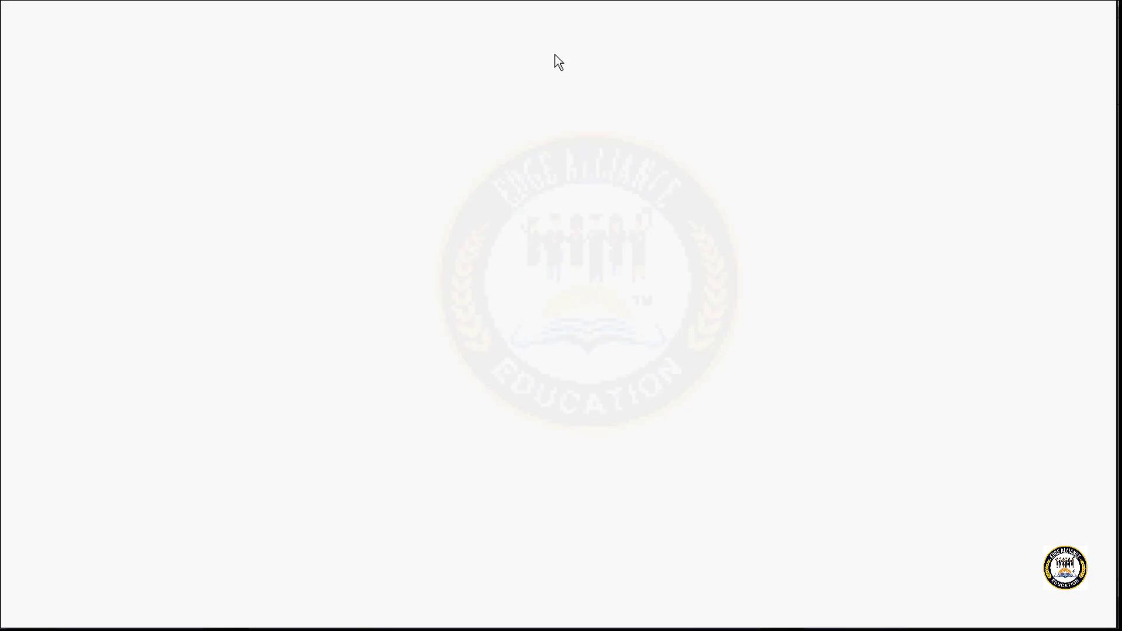
click(556, 55)
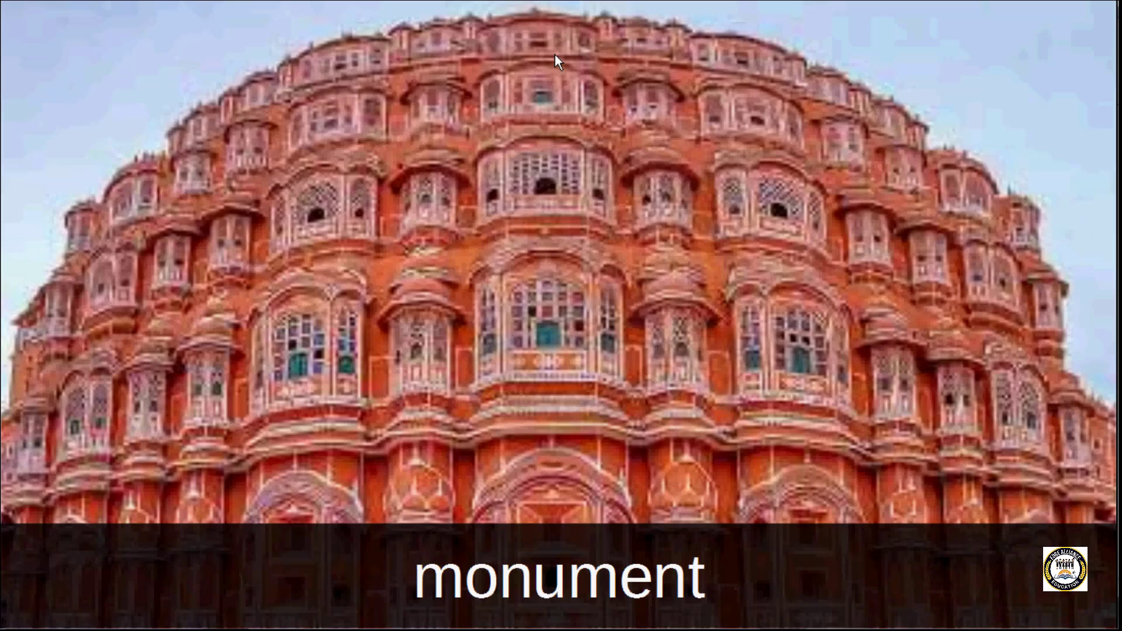
key(Right)
key(Right)
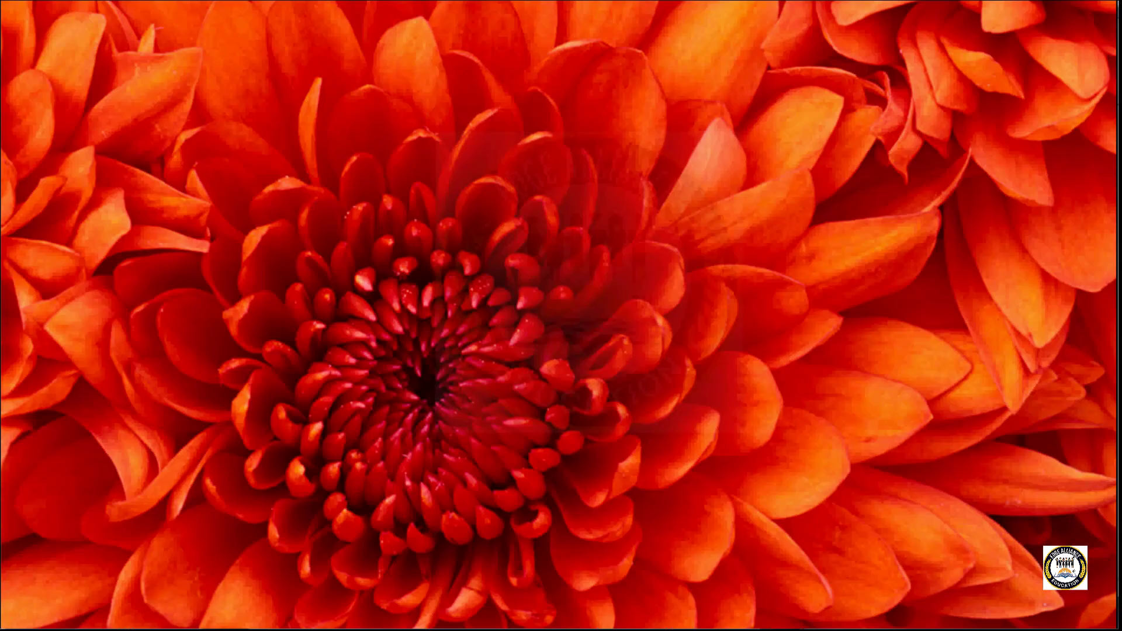
key(Right)
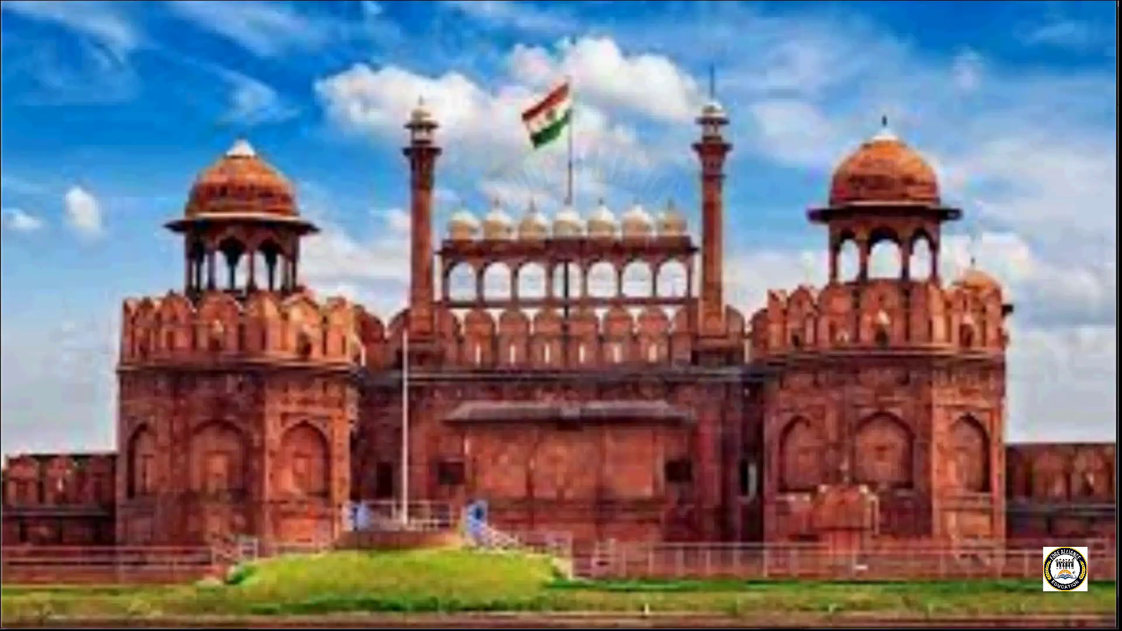
key(Right)
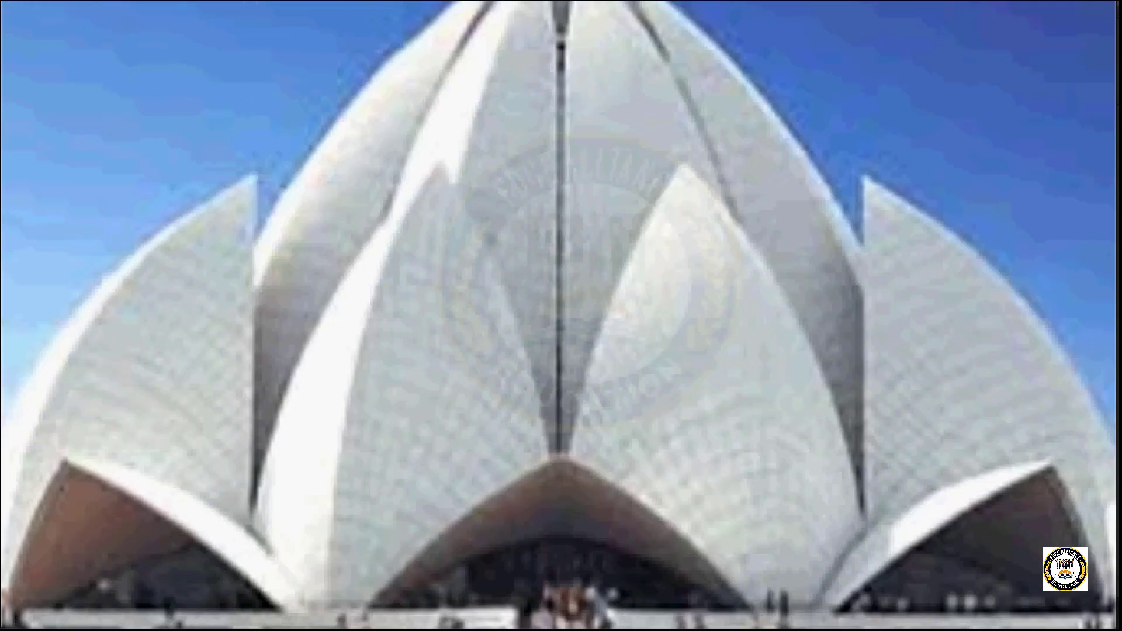
key(Right)
key(Right)
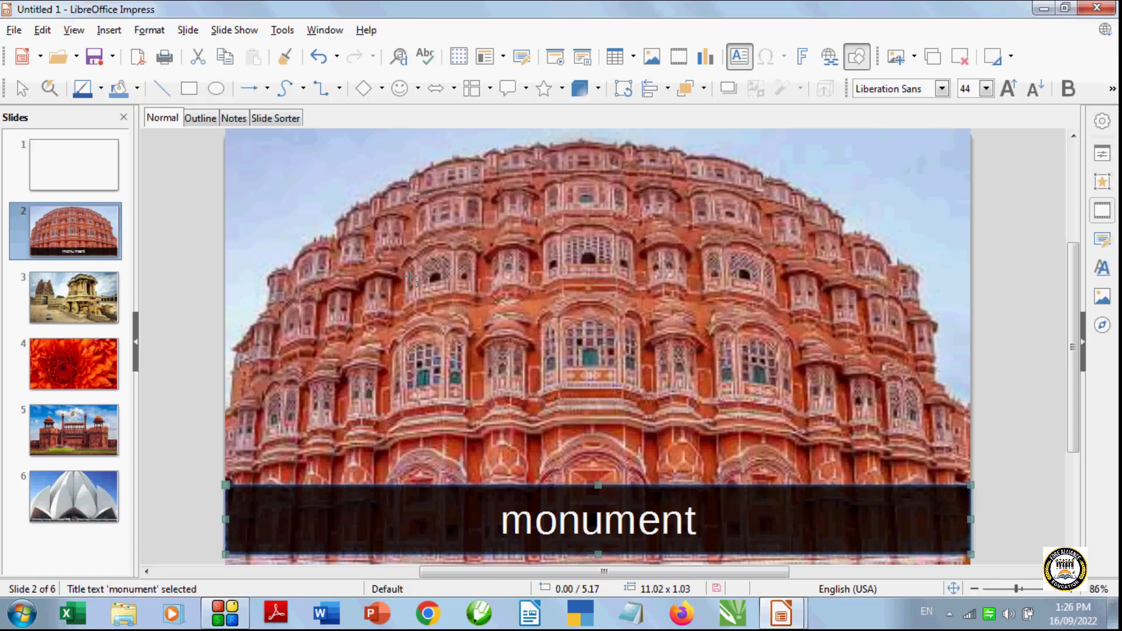
click(110, 30)
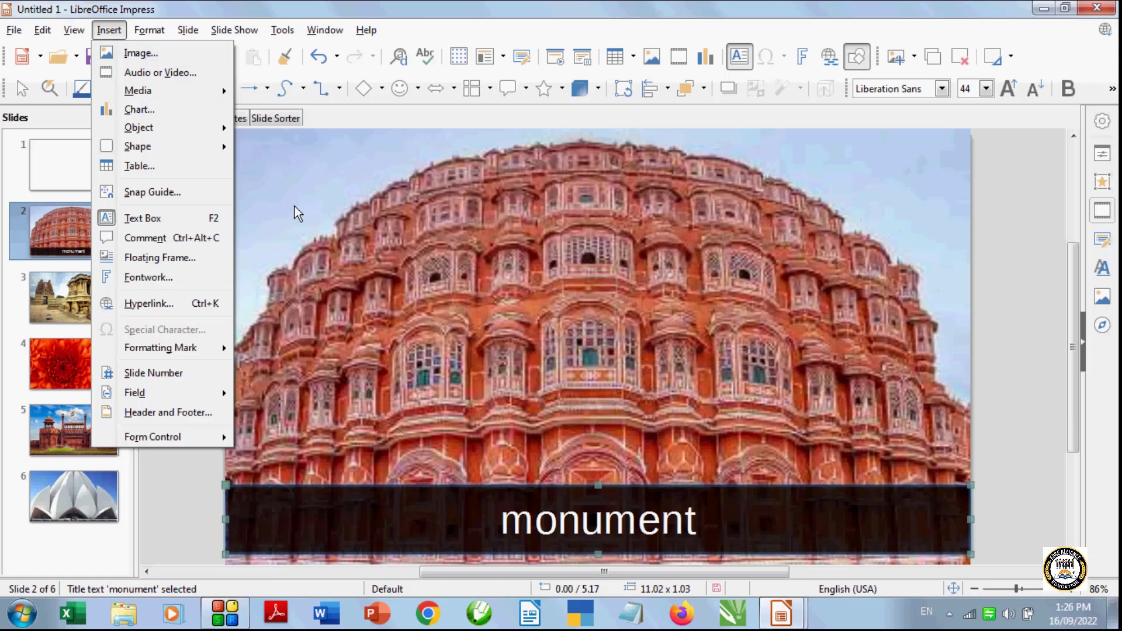
mouse_move(148, 92)
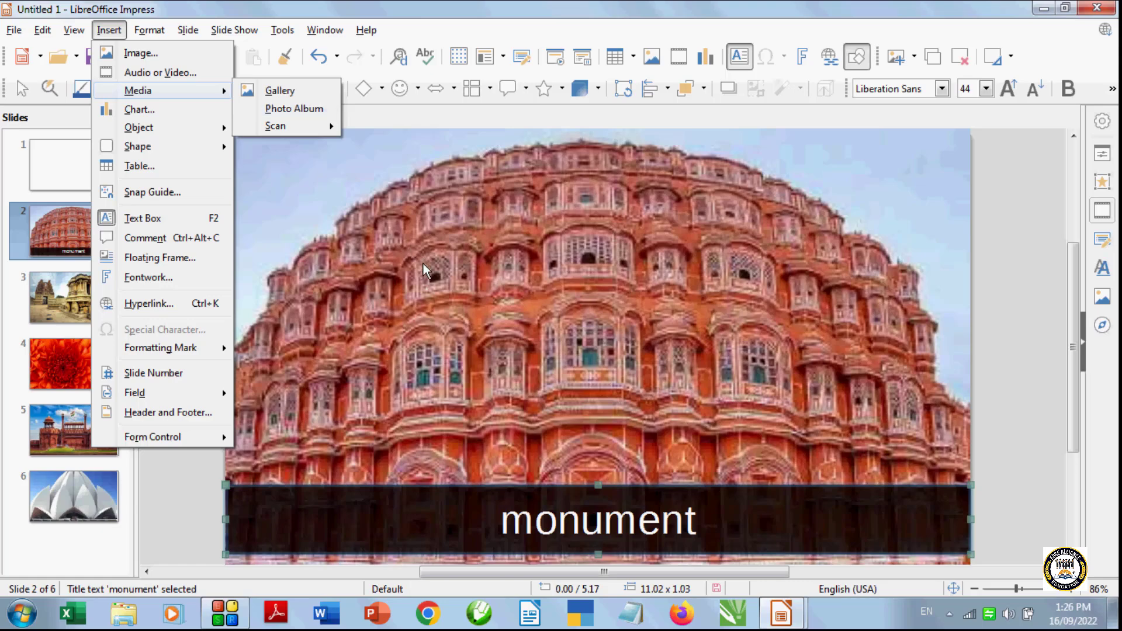
click(672, 256)
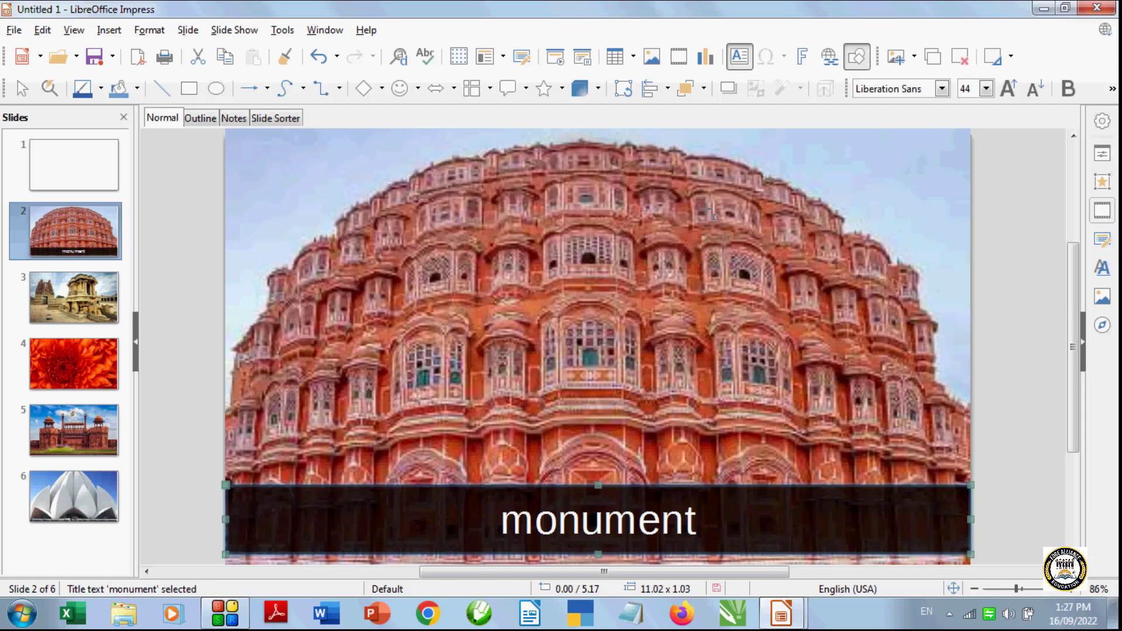
click(109, 30)
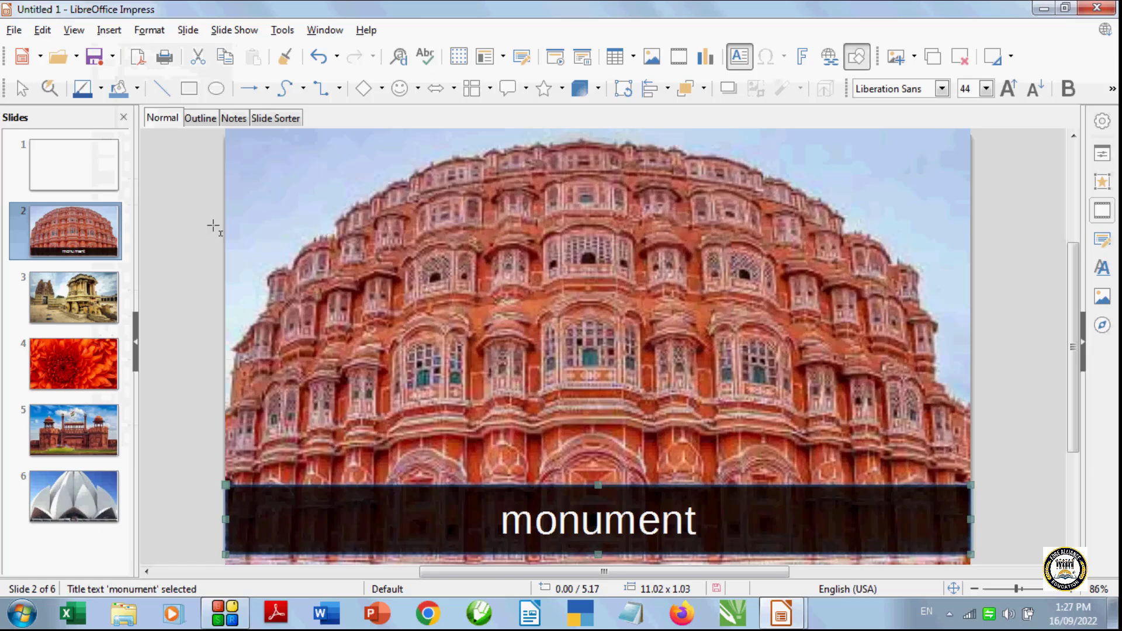
click(90, 163)
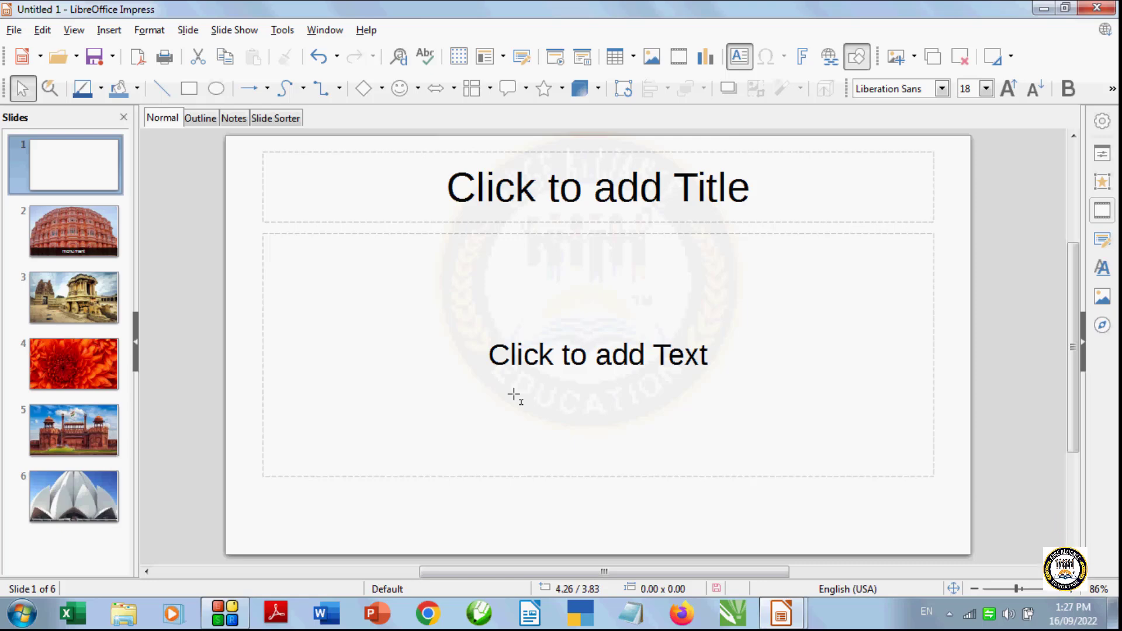
click(514, 344)
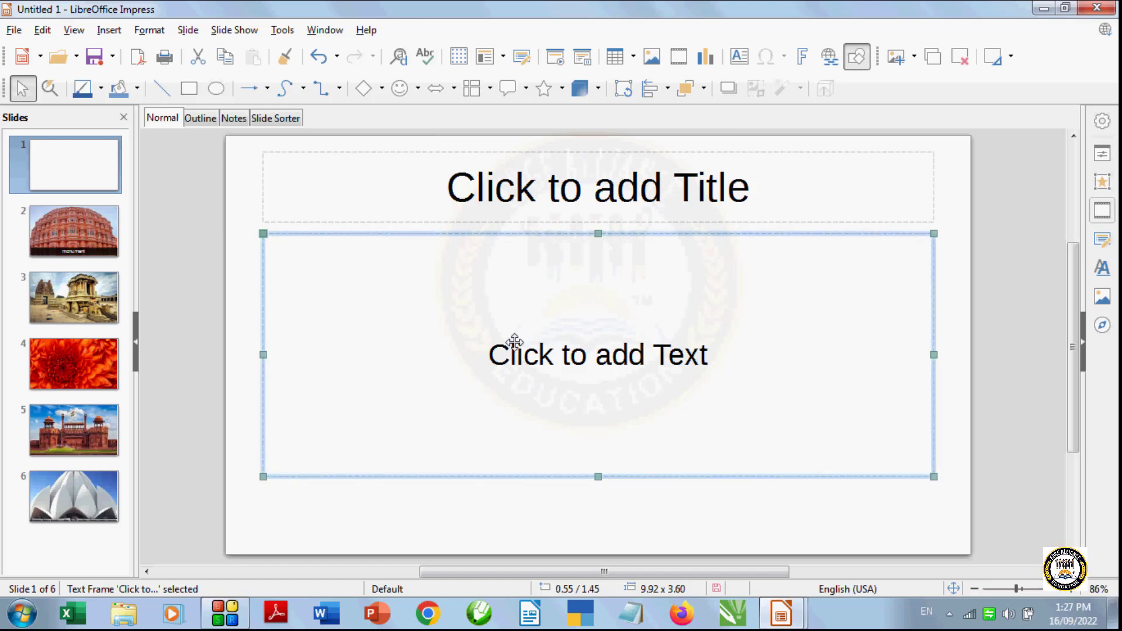
Switch to PRESENTATION.odp and turn off the footer on all of its slides.
mouse_move(786, 619)
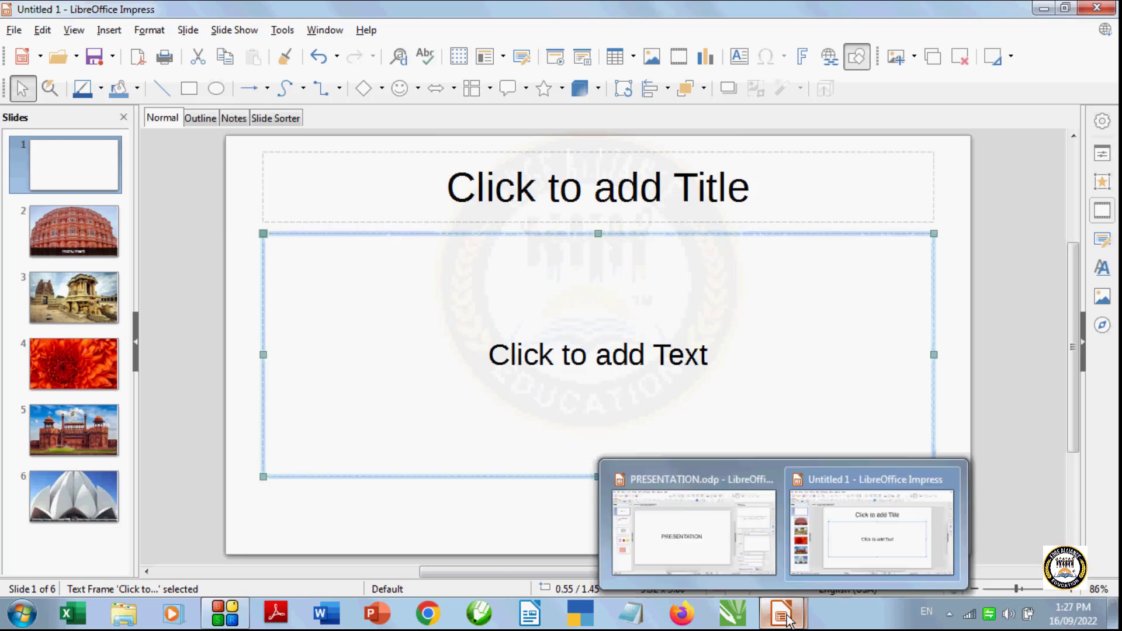
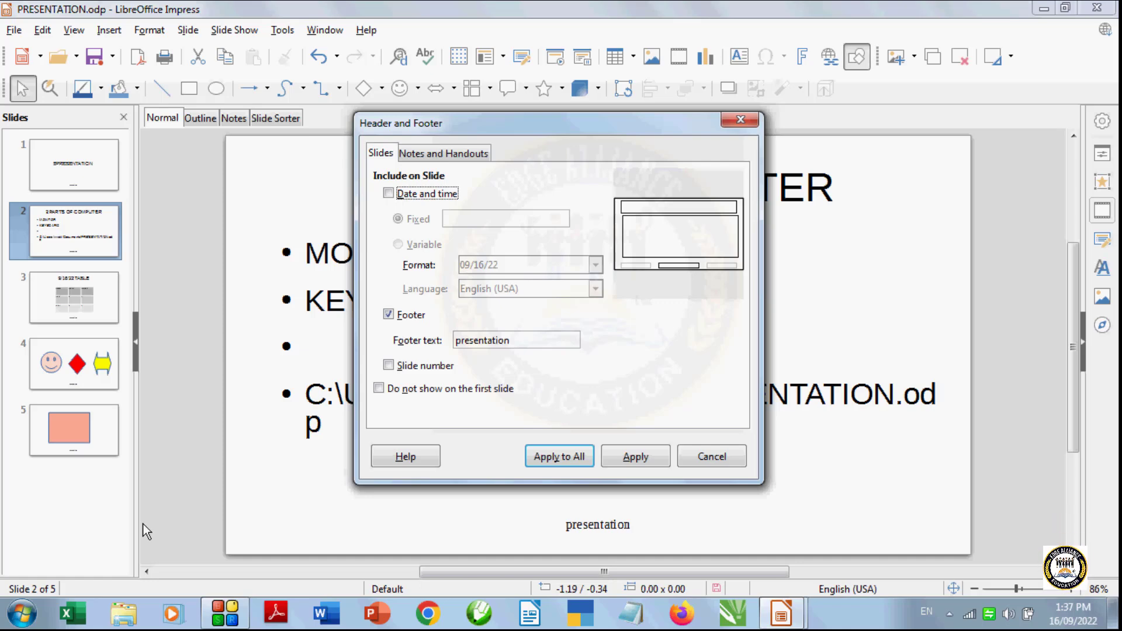
click(388, 315)
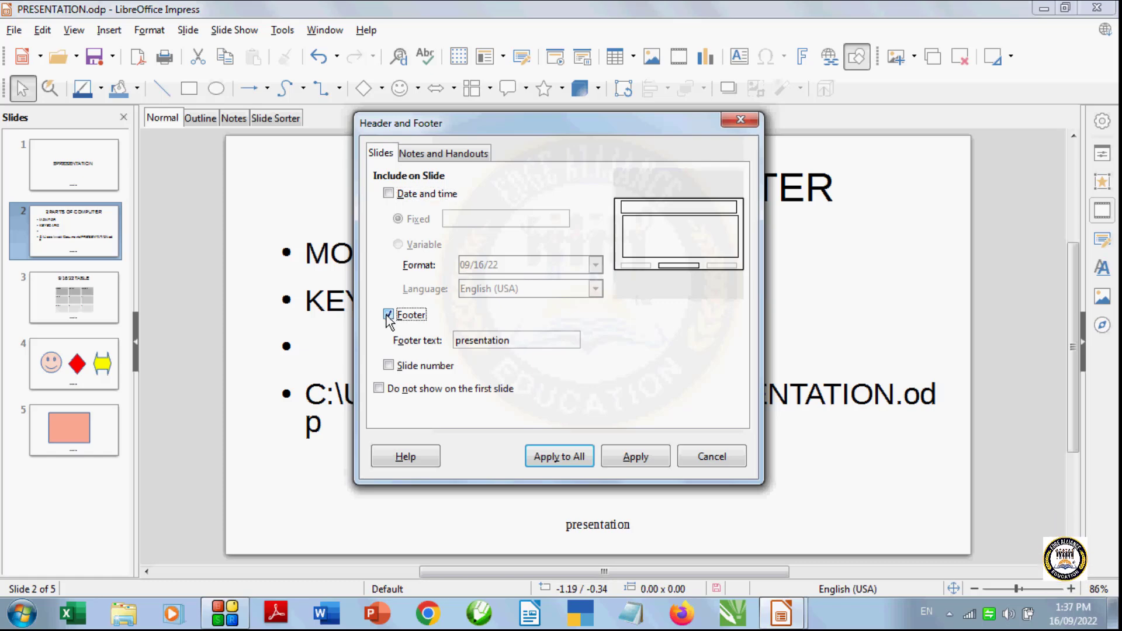
click(562, 458)
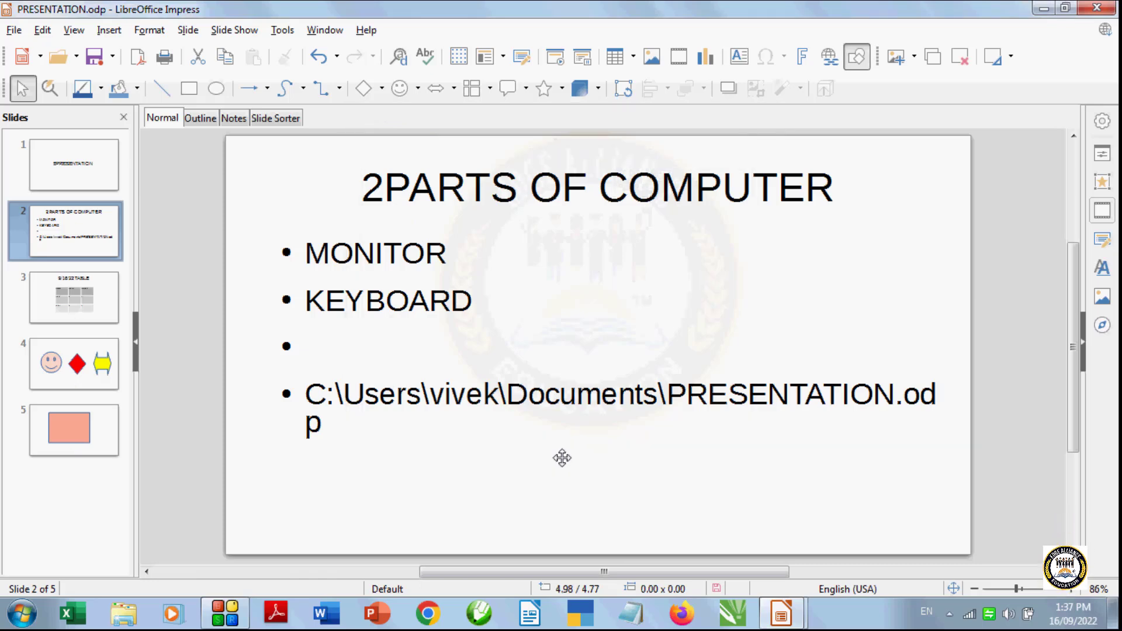
Check slides 1 to 4 to see whether the footer is gone.
click(80, 146)
click(70, 251)
click(71, 290)
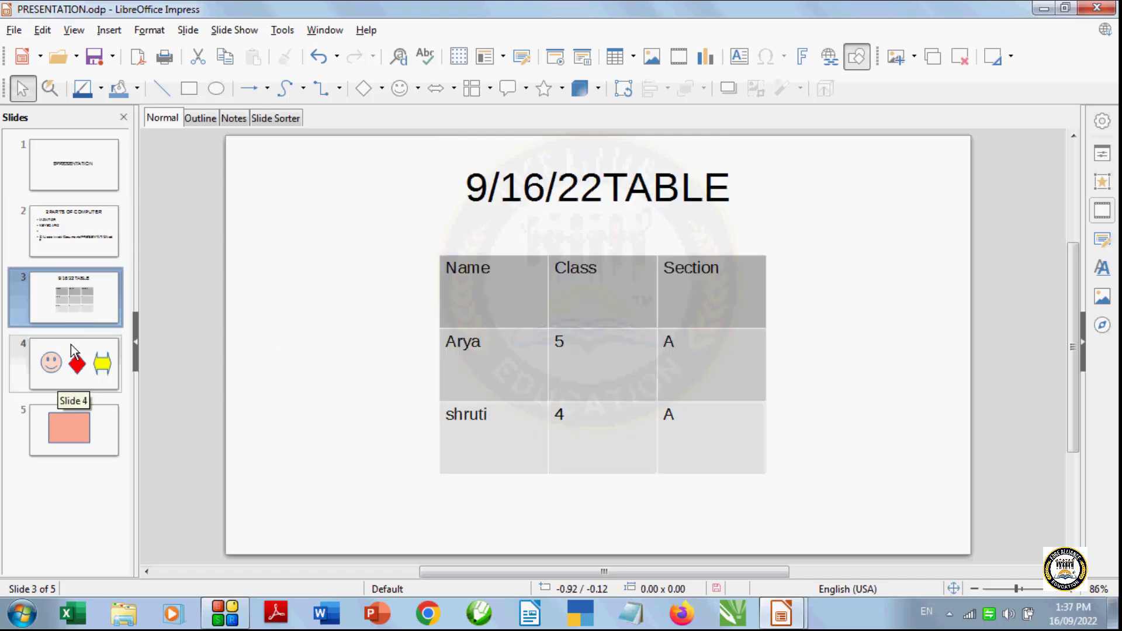
click(79, 374)
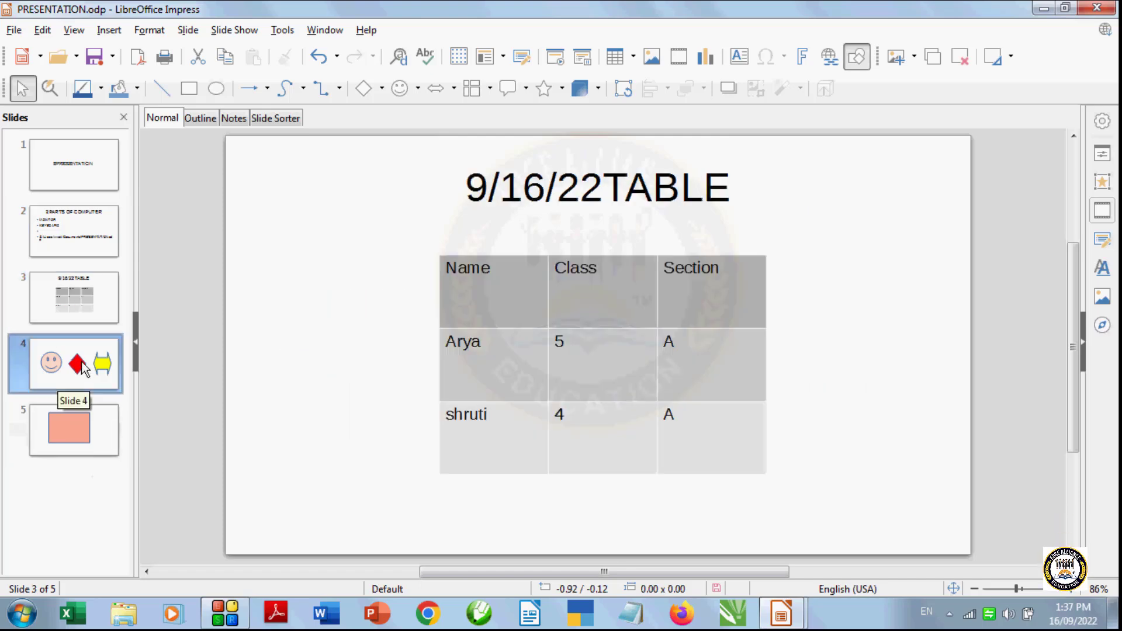
click(82, 297)
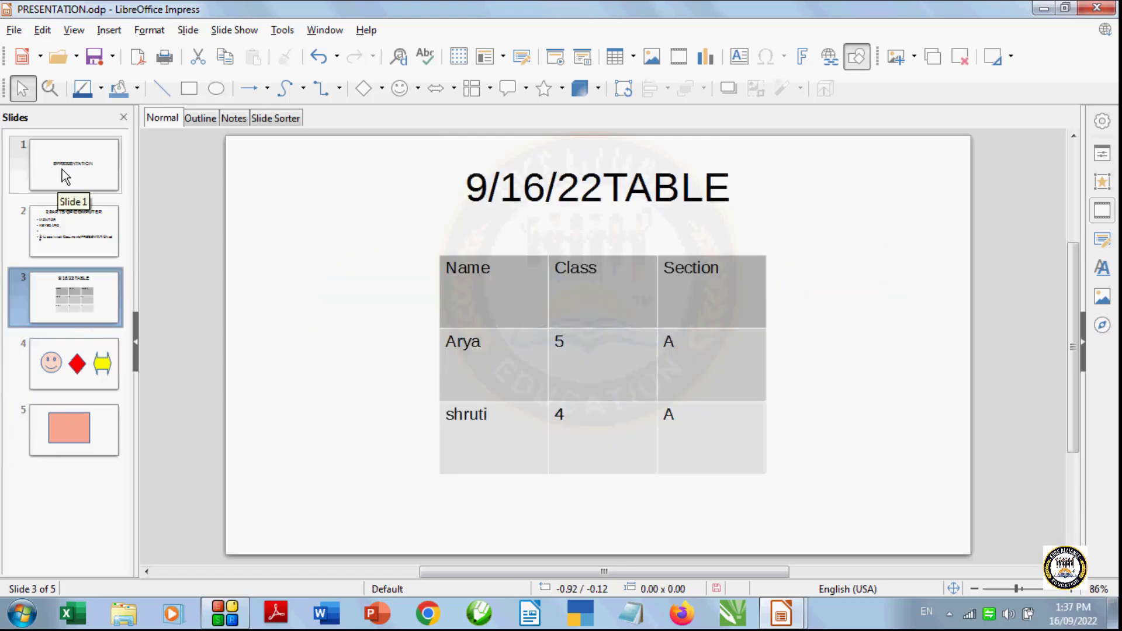
Turn the slide footer back on with the text "edge educations" and apply it to all slides.
click(109, 33)
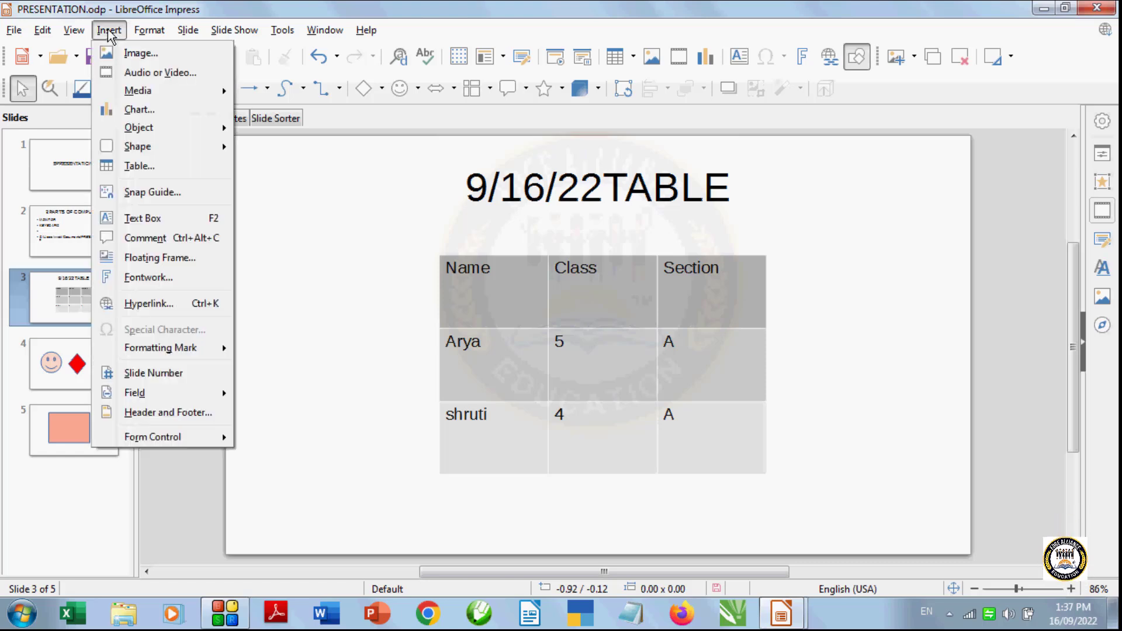
click(190, 414)
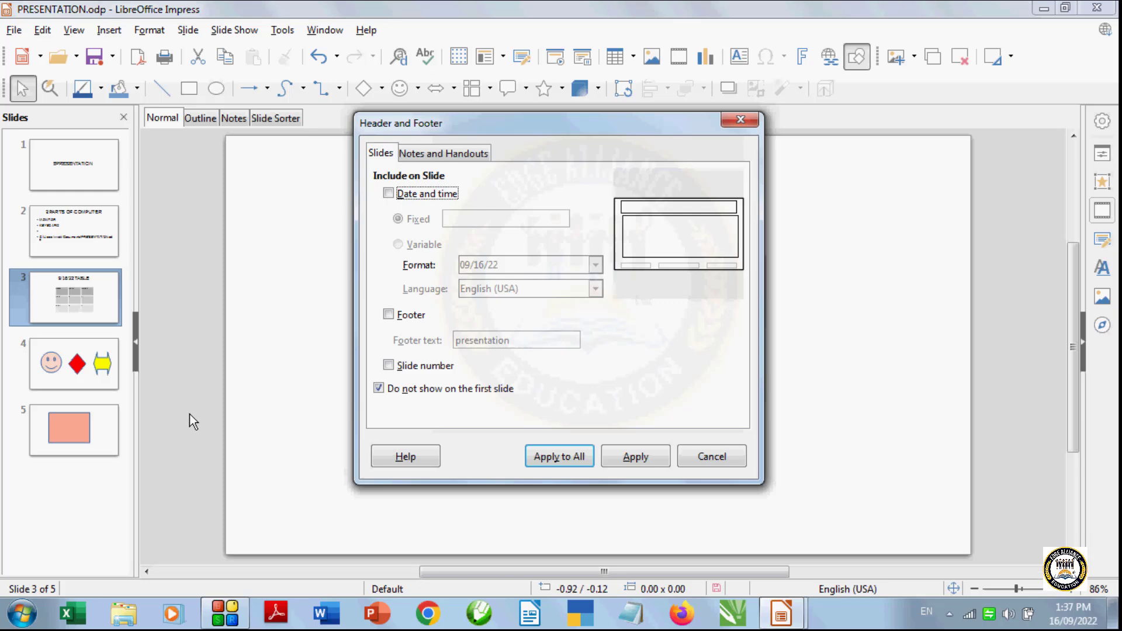
click(390, 316)
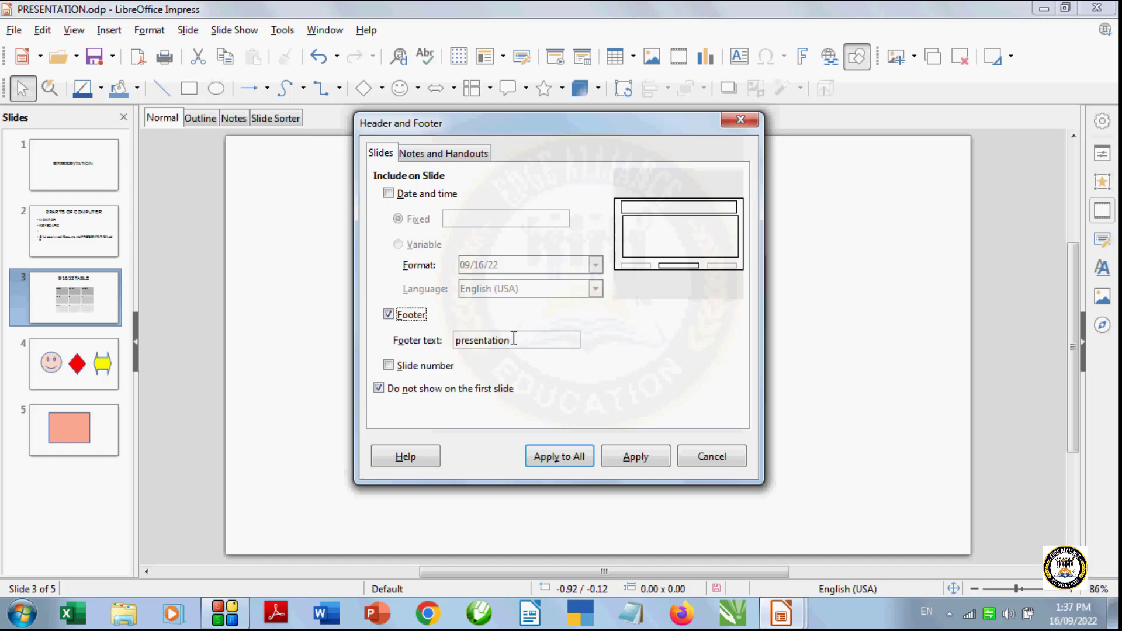
drag(529, 341, 417, 332)
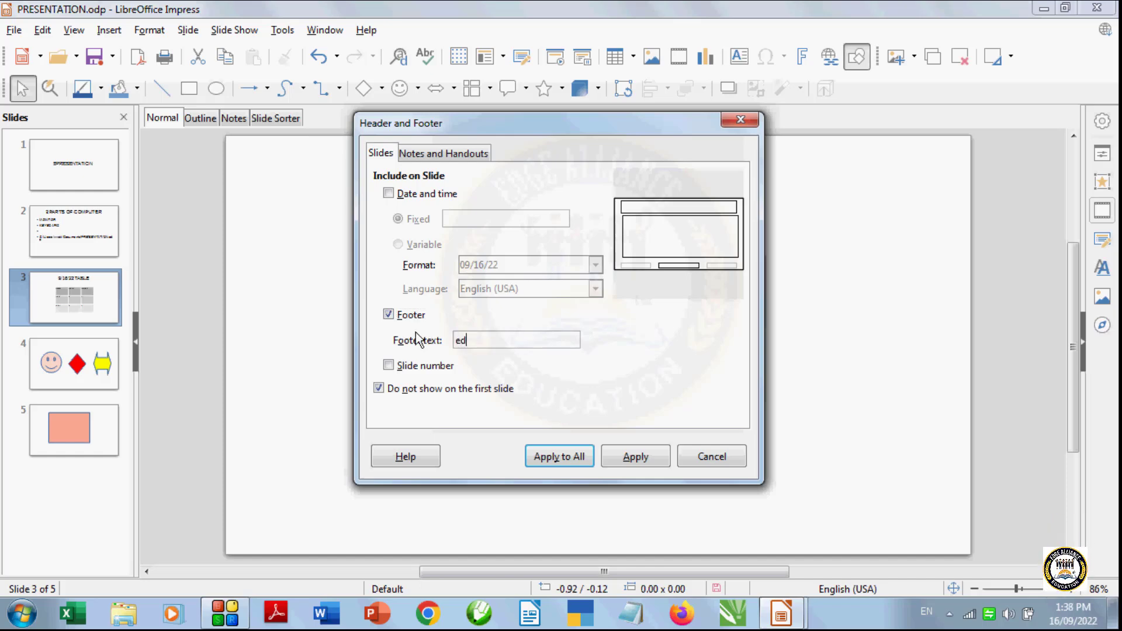
text(edge educations)
click(570, 456)
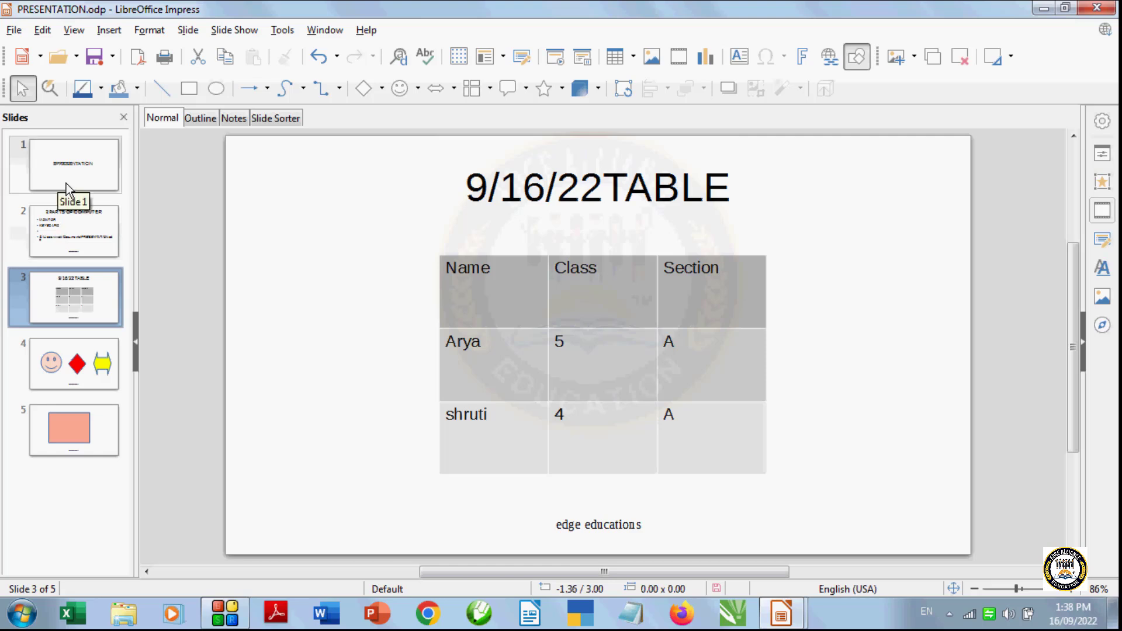
Check slides 1 to 3 to see which of them show the new footer.
click(69, 246)
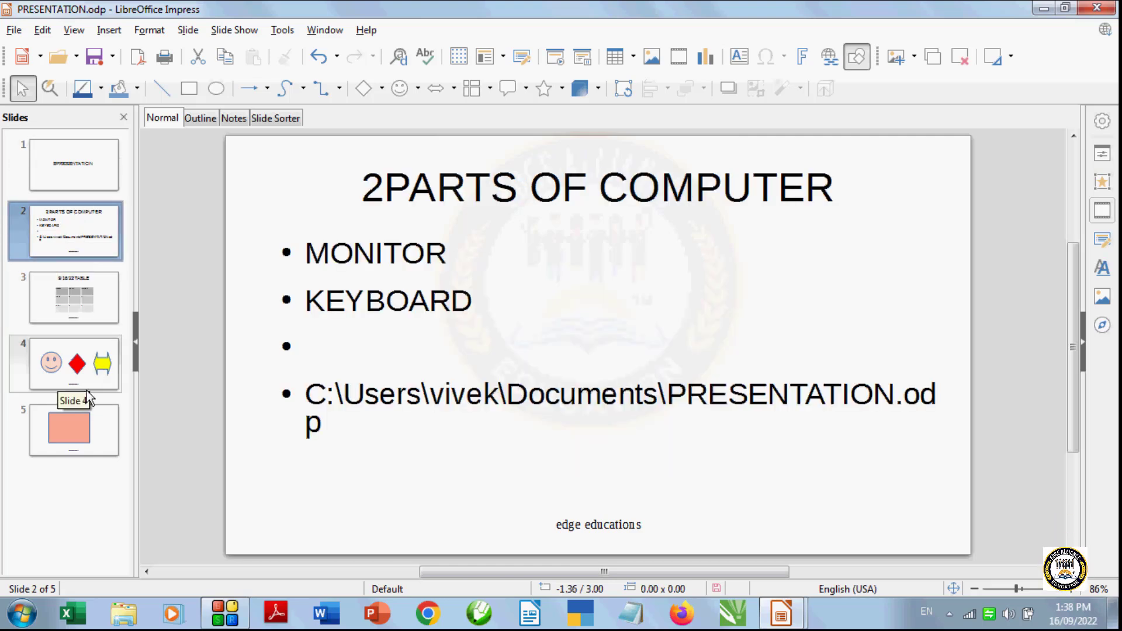
click(75, 287)
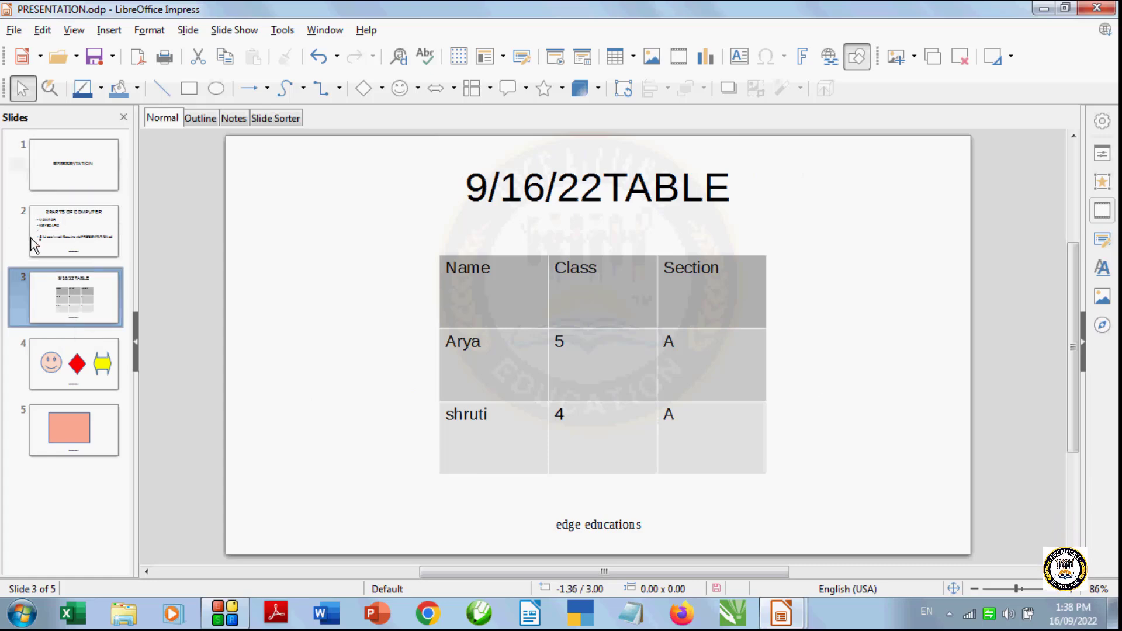
click(91, 158)
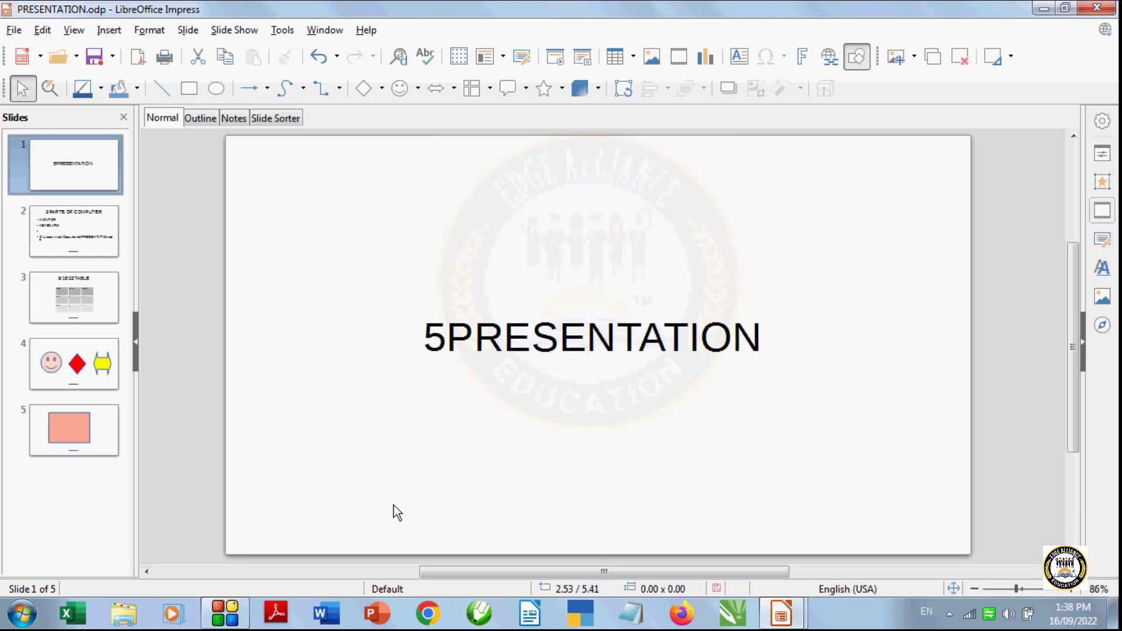
click(75, 227)
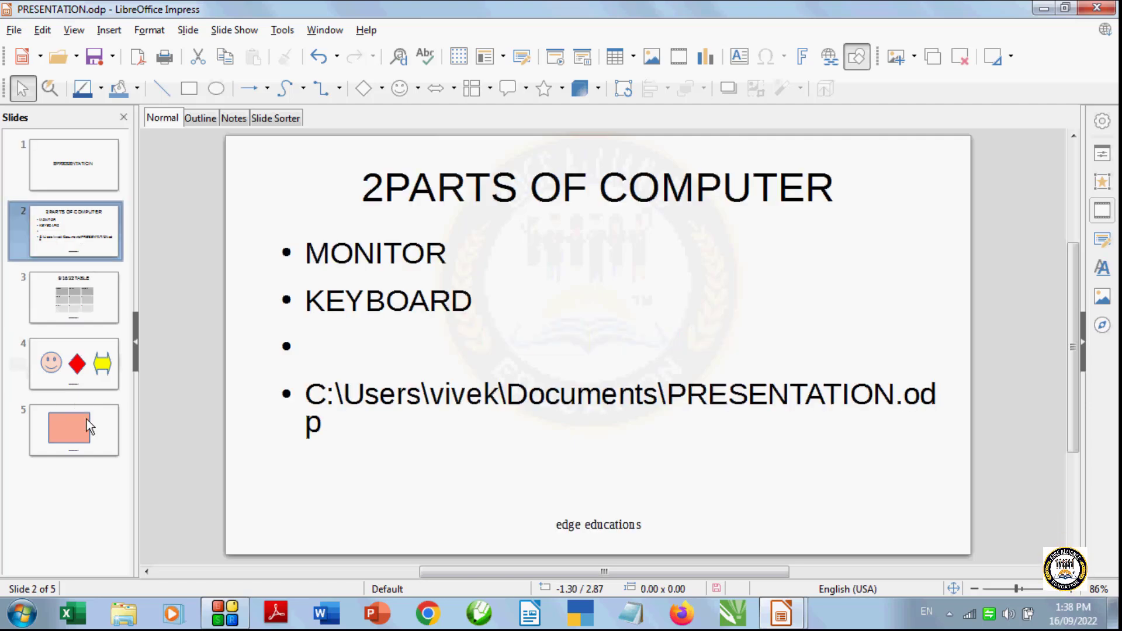
click(77, 296)
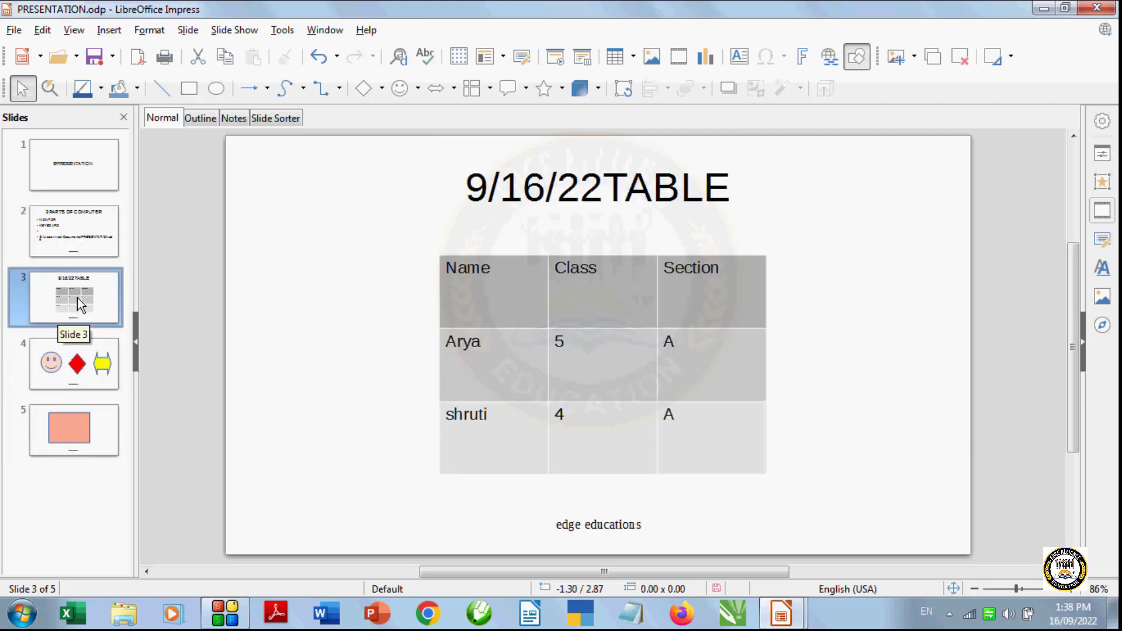
Allow the footer on the first slide as well, apply the setting to all slides and view slide 1.
click(116, 34)
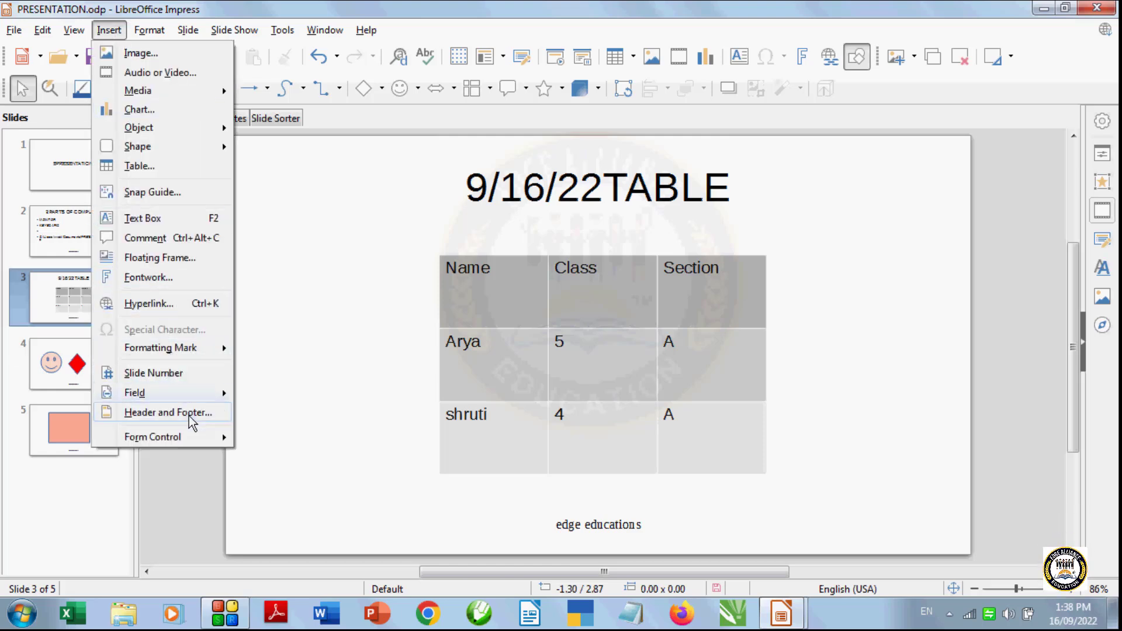
click(188, 413)
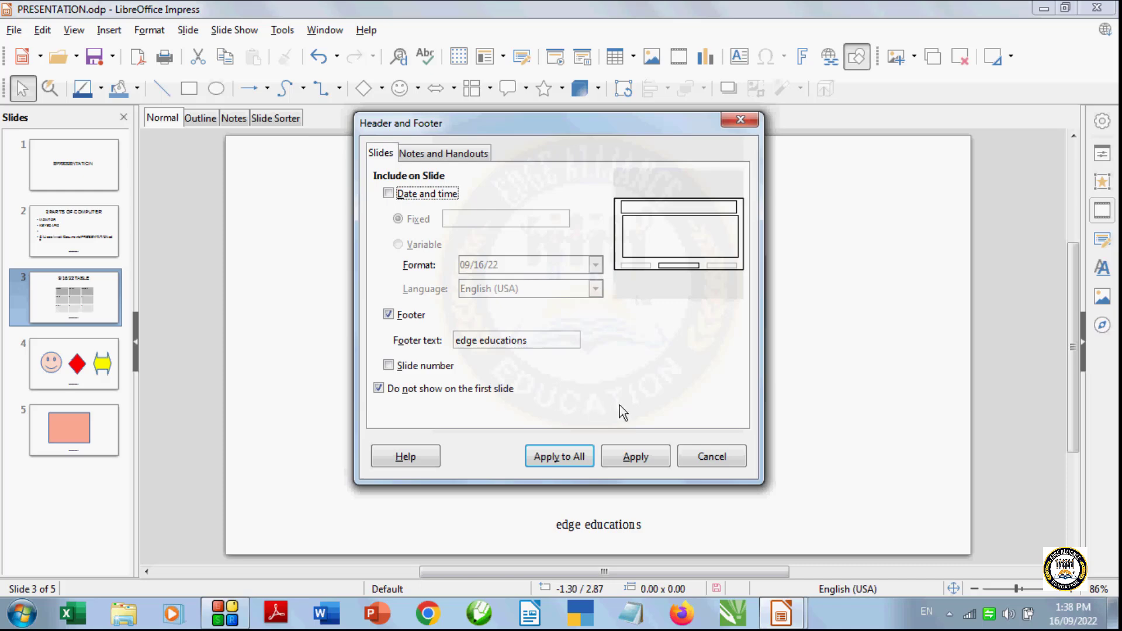
click(379, 388)
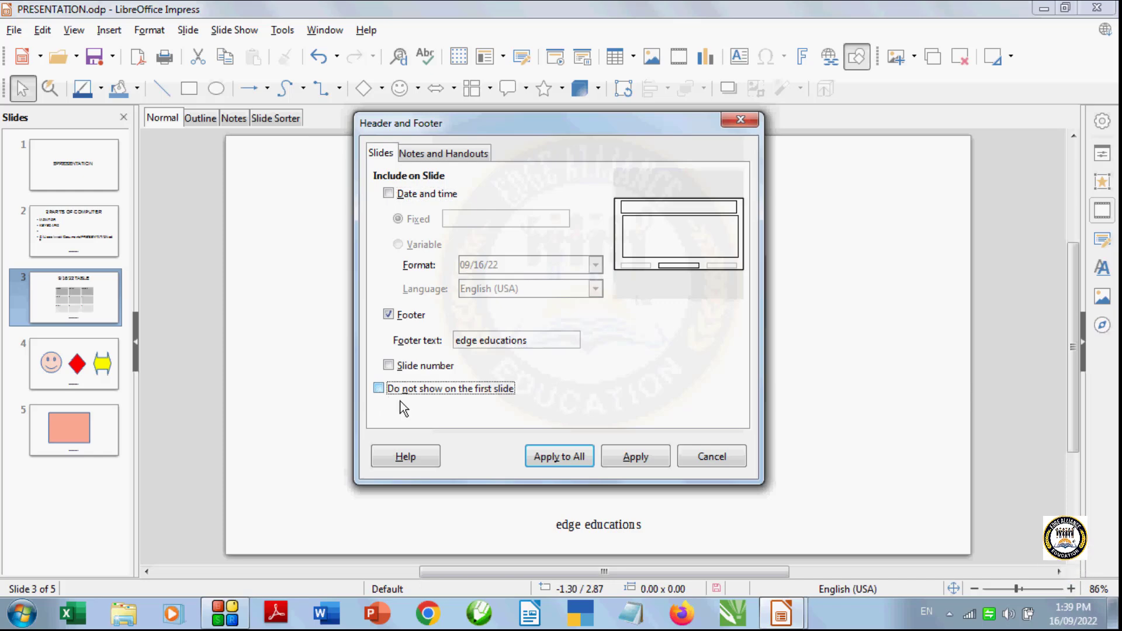
click(559, 456)
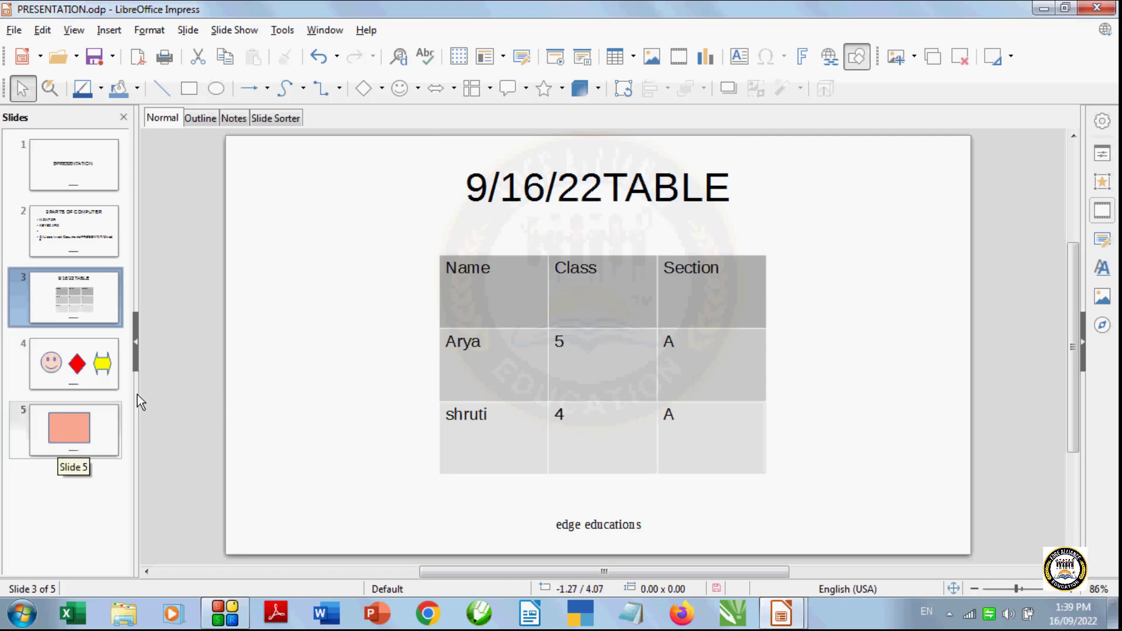
click(92, 174)
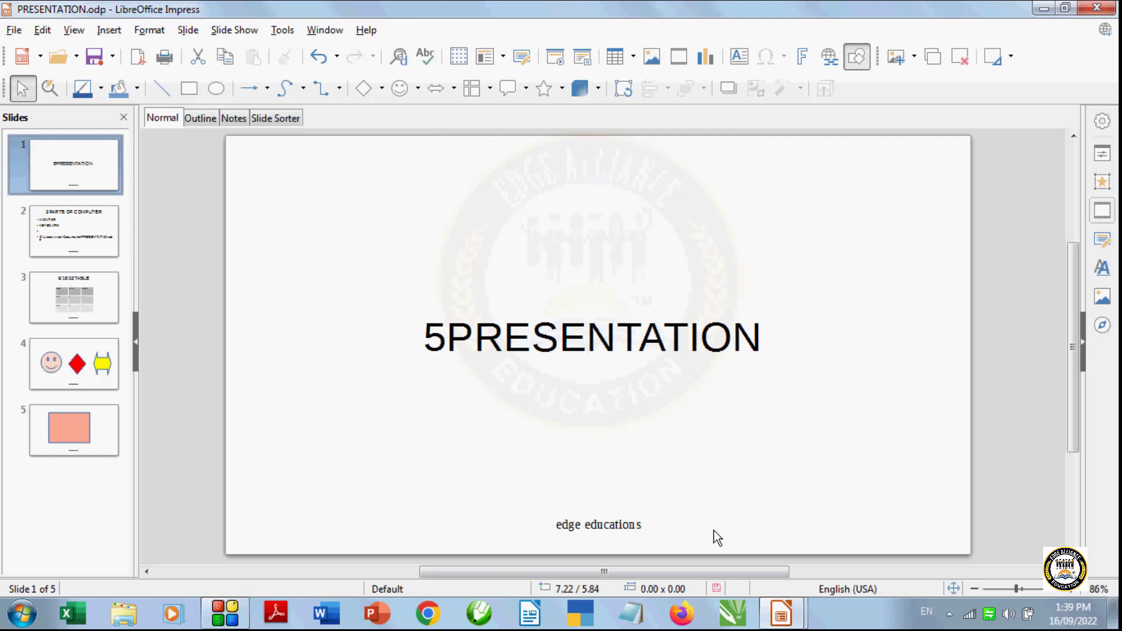
Turn off the footer on all slides of the presentation and view slide 2.
click(109, 31)
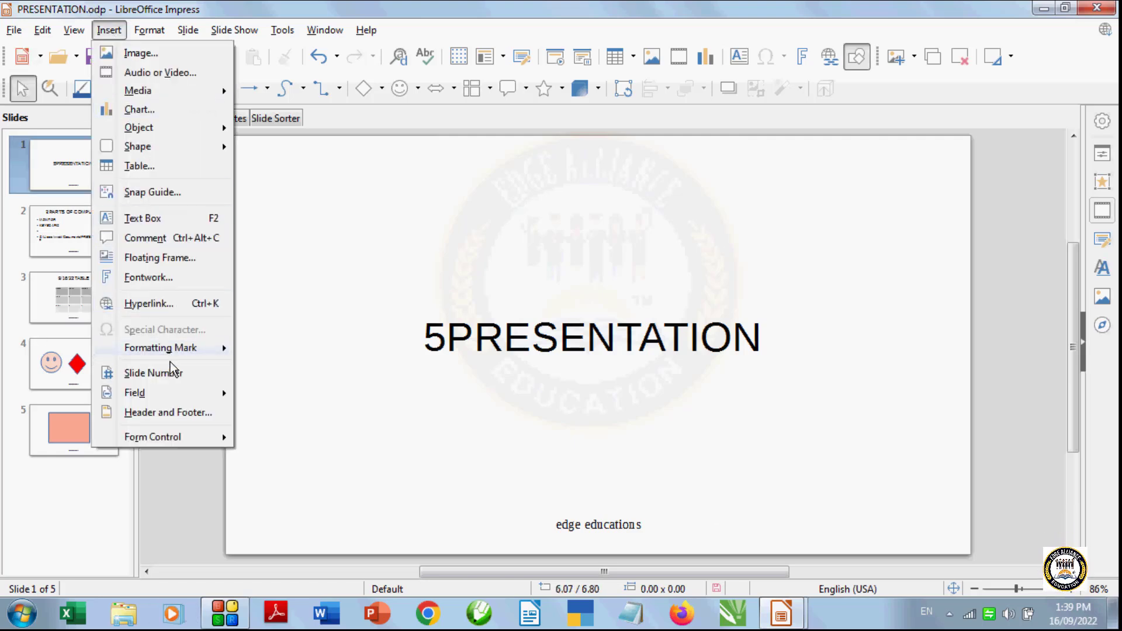
click(186, 412)
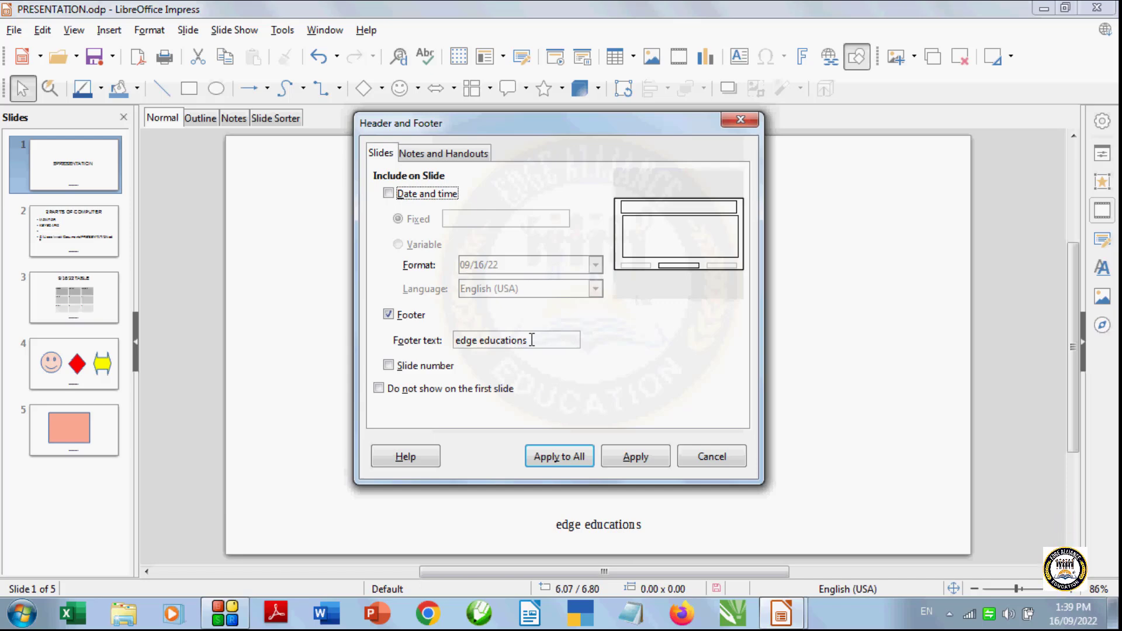
click(389, 315)
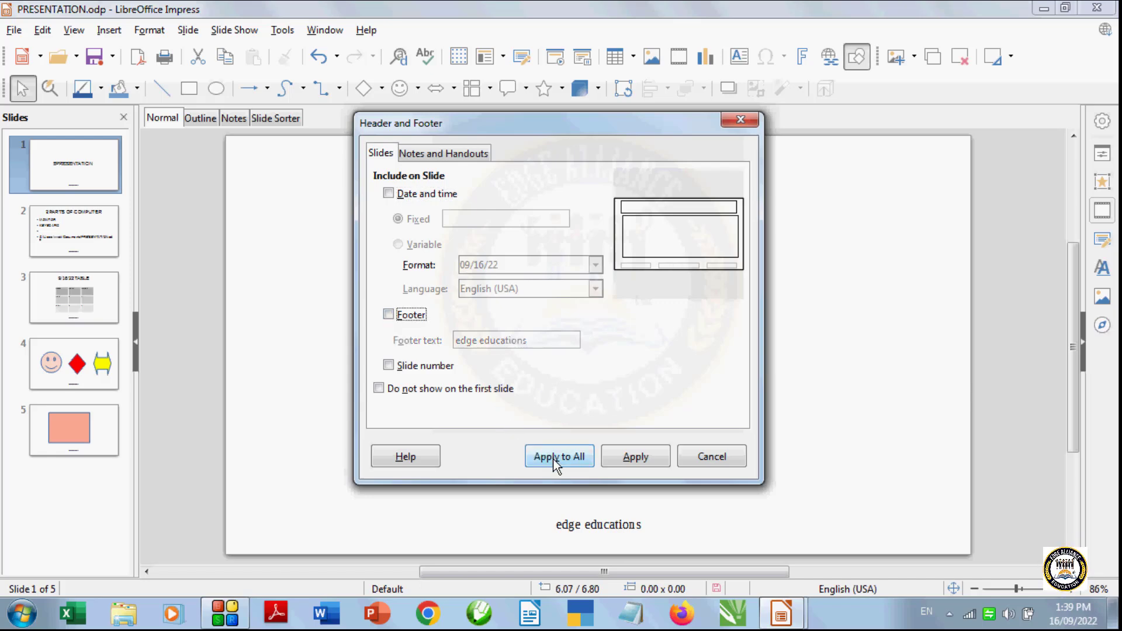
click(569, 455)
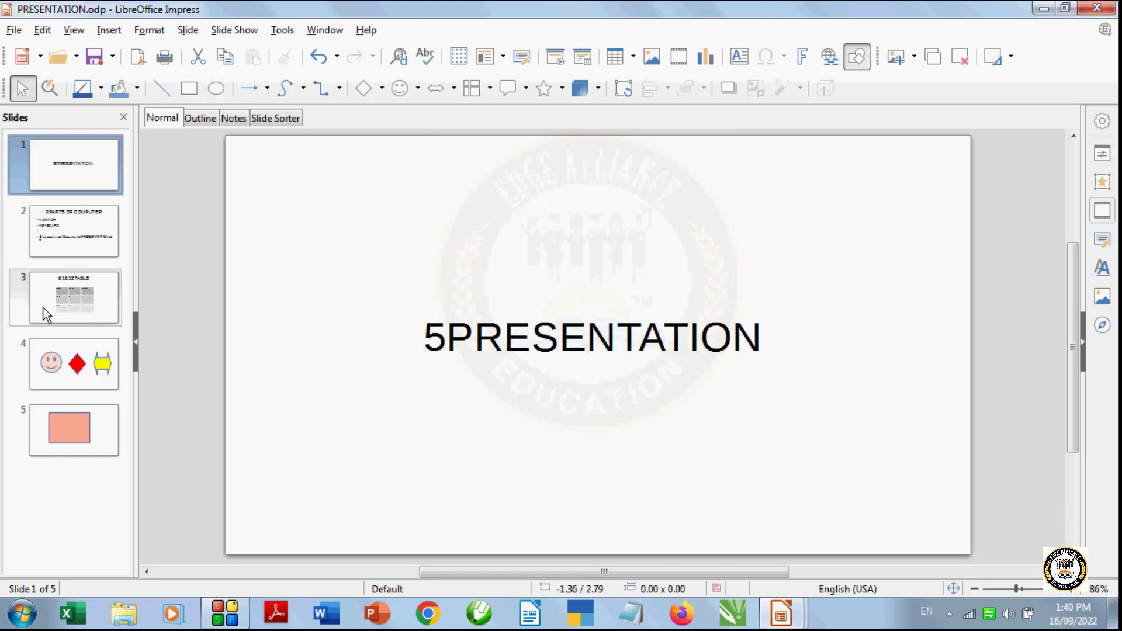
click(73, 242)
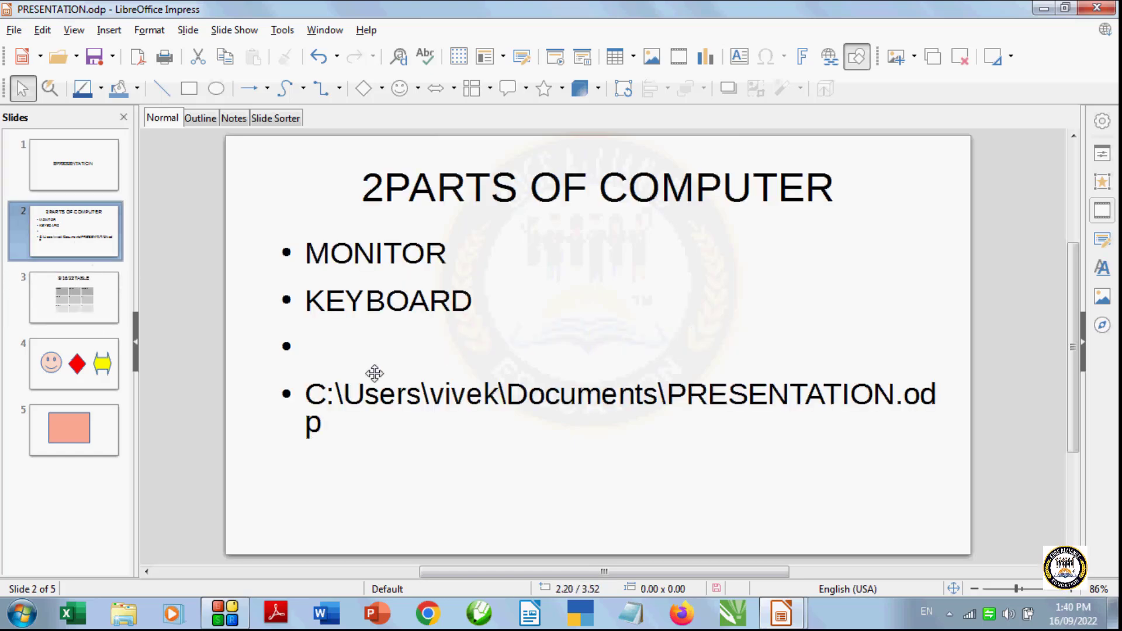